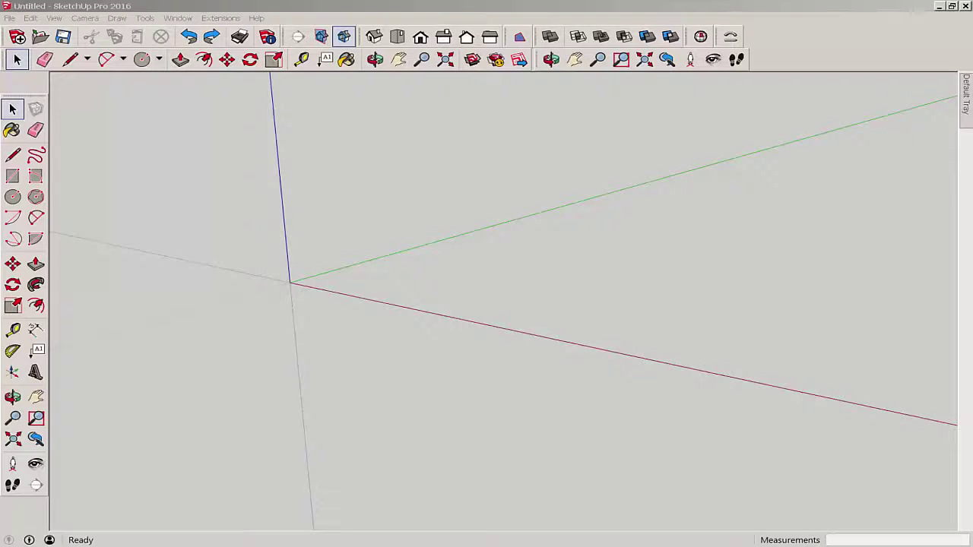
Step: Draw a filled ground circle of radius about 8' 3 7/16" with a concentric circle just inside its edge
middle_click_drag(434, 322, 304, 372)
left_click(13, 197)
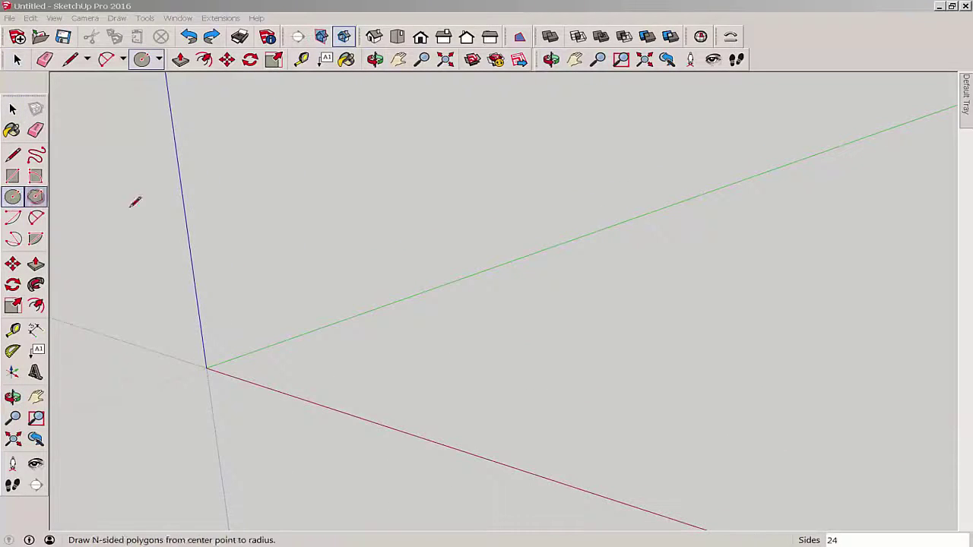
left_click(461, 361)
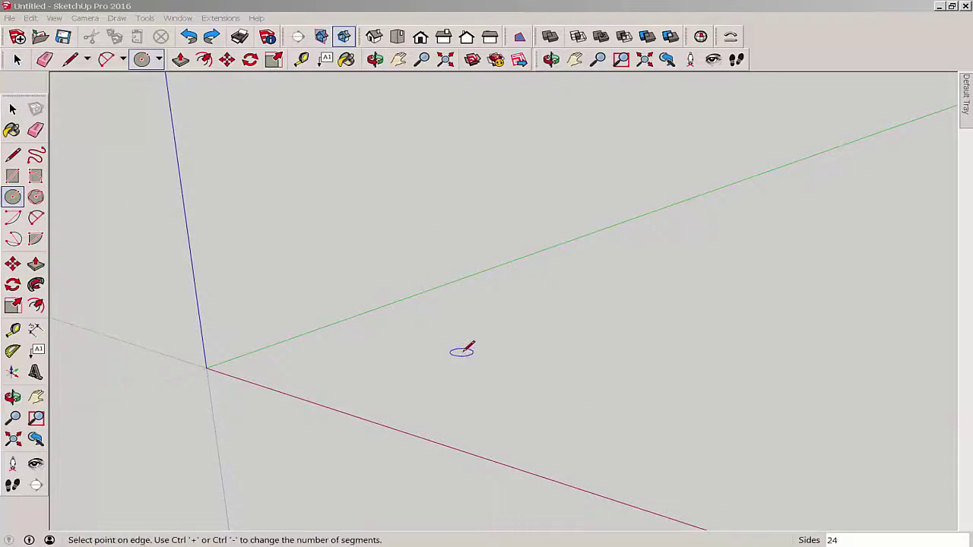
left_click(541, 397)
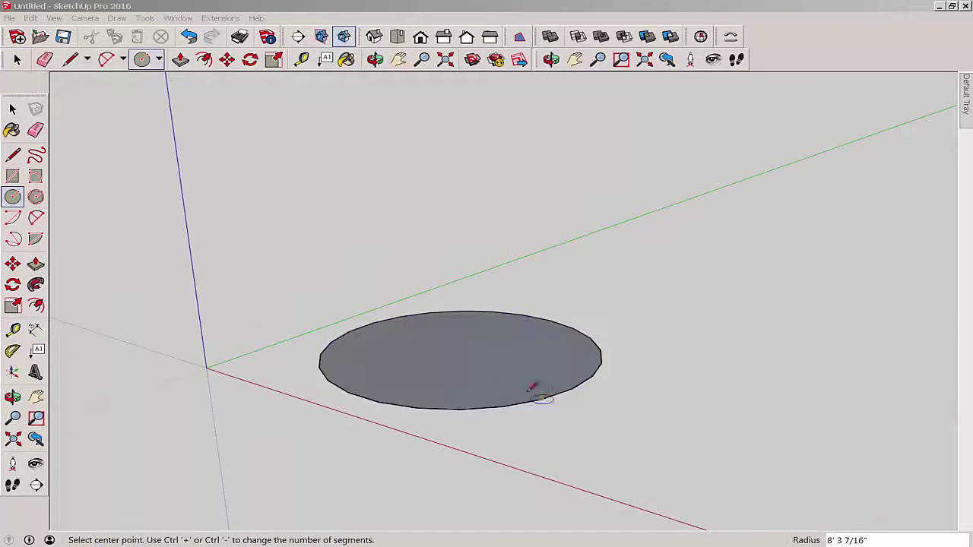
left_click(461, 352)
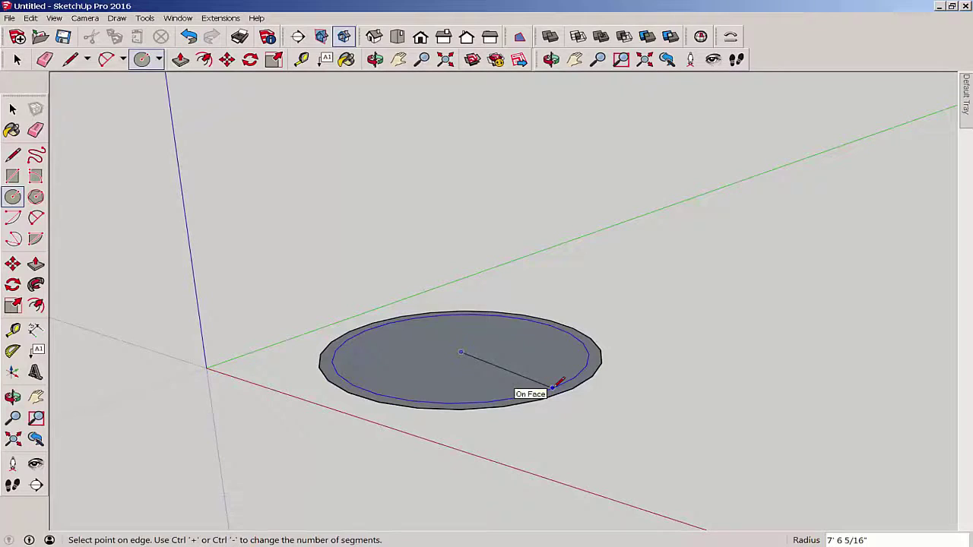
left_click(553, 386)
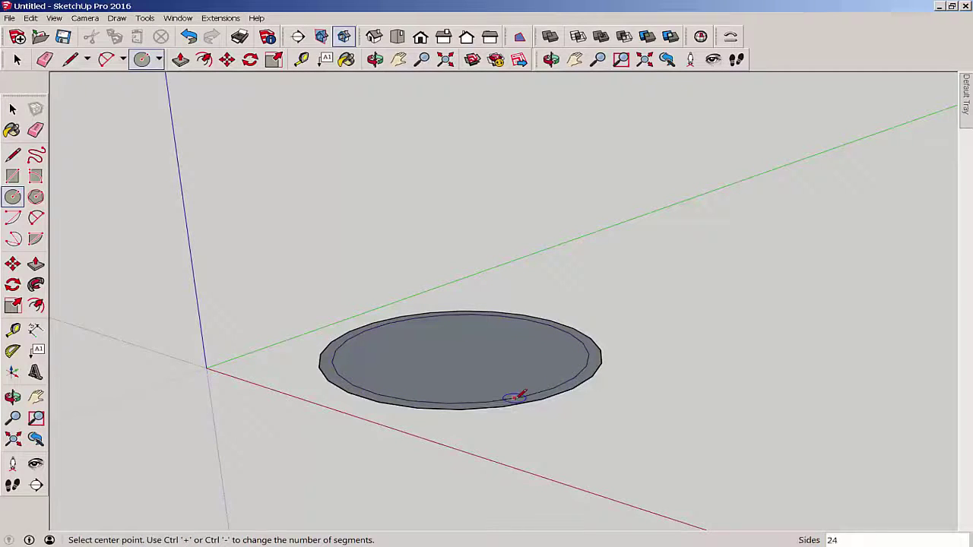
Step: In Top view, draw a small eye circle in the upper half of the disc
left_click(396, 36)
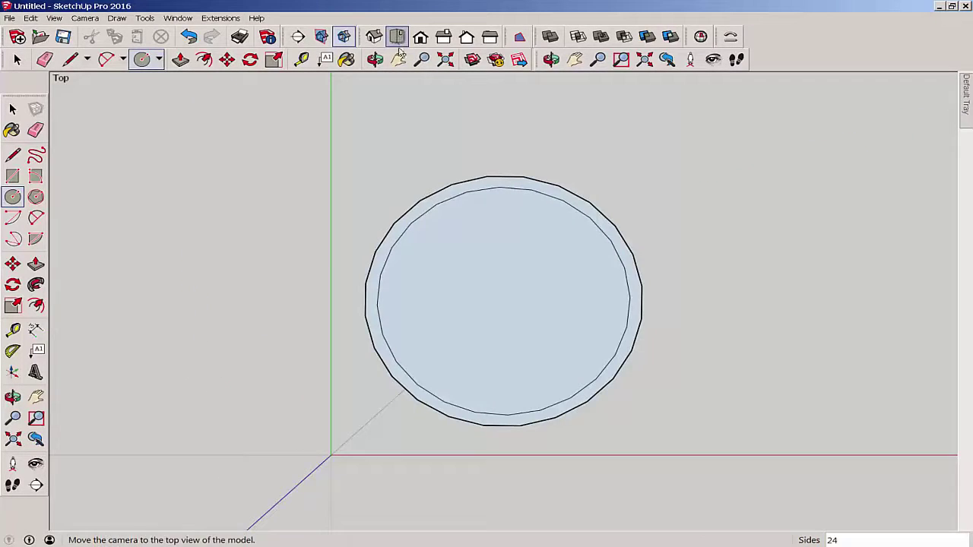
left_click(462, 258)
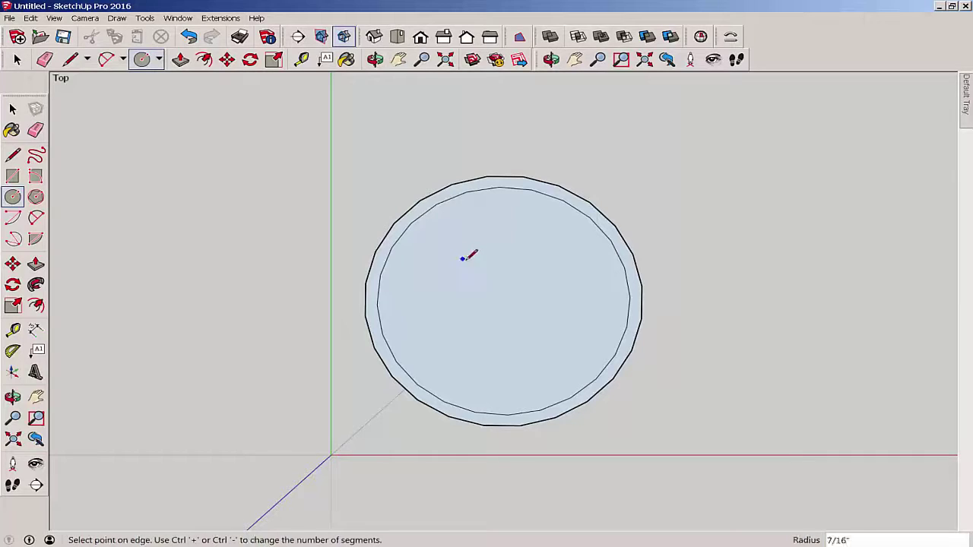
left_click(473, 268)
key("space")
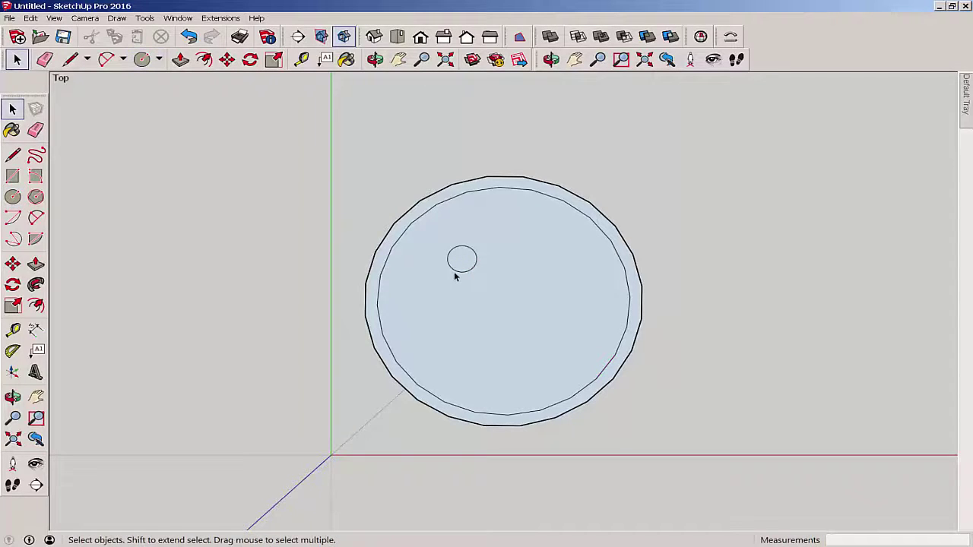
Step: Scale the small circle vertically into an upright oval
left_click(456, 271)
key("s")
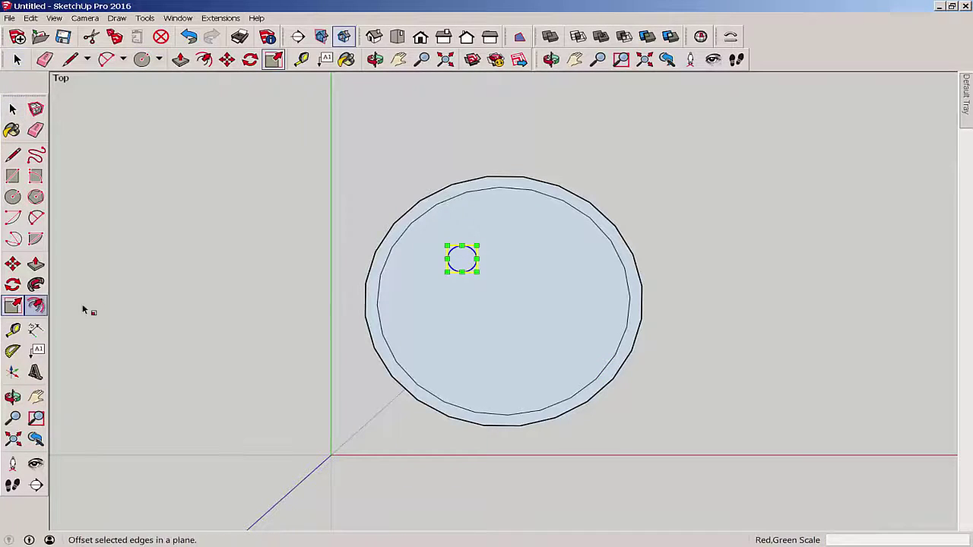
left_click_drag(462, 246, 463, 234)
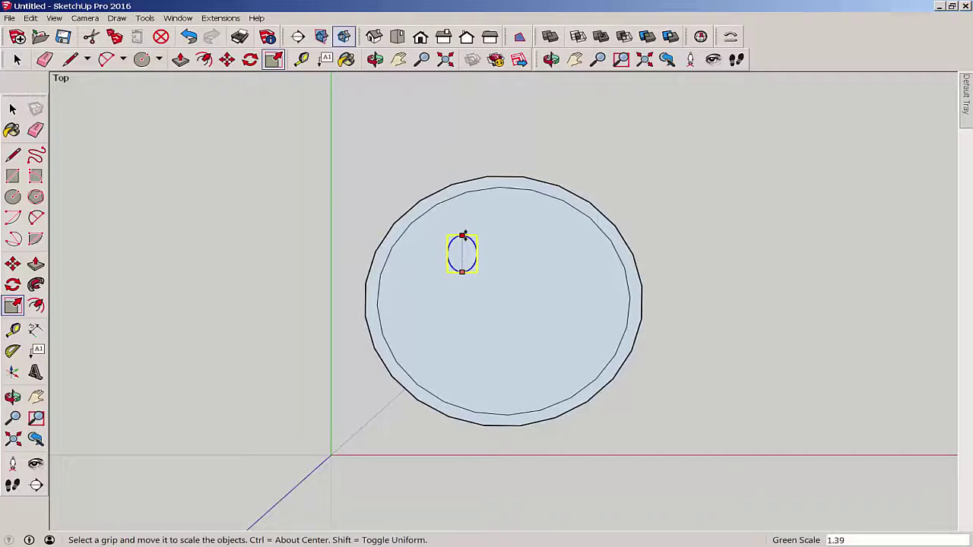
left_click(464, 234)
left_click_drag(466, 282, 485, 256)
left_click(12, 109)
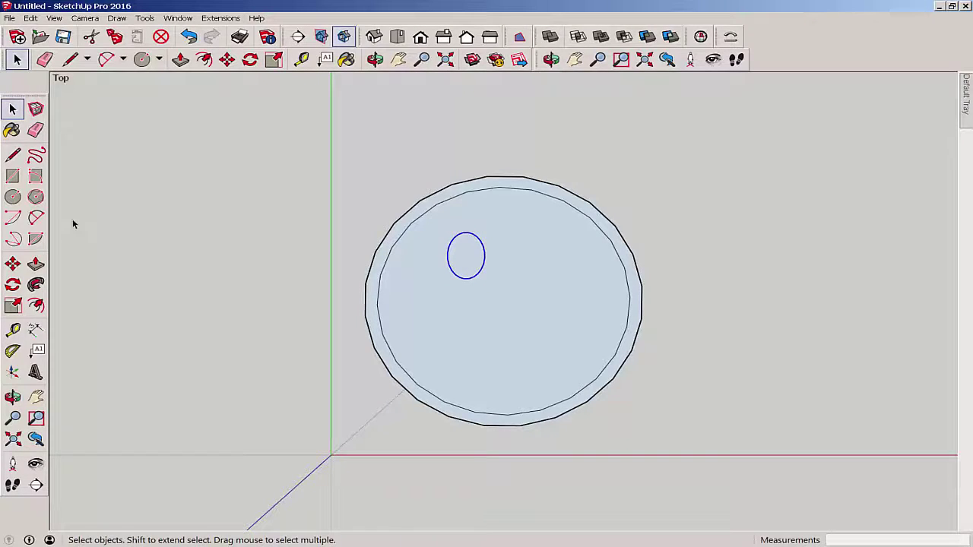
Step: Copy the oval about 4' 5 3/4" to the right as the second eye
key("m")
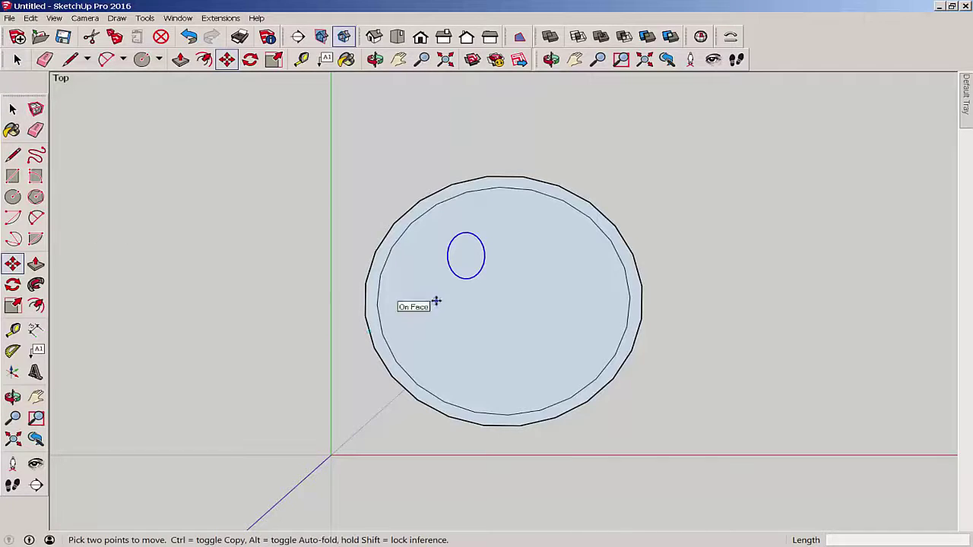
left_click(477, 259)
key("ctrl")
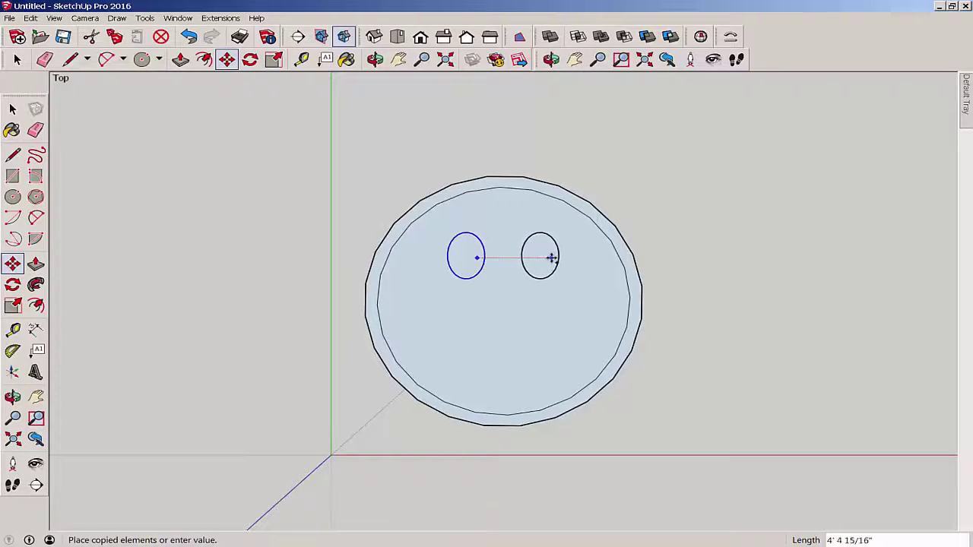
left_click(553, 258)
left_click(13, 109)
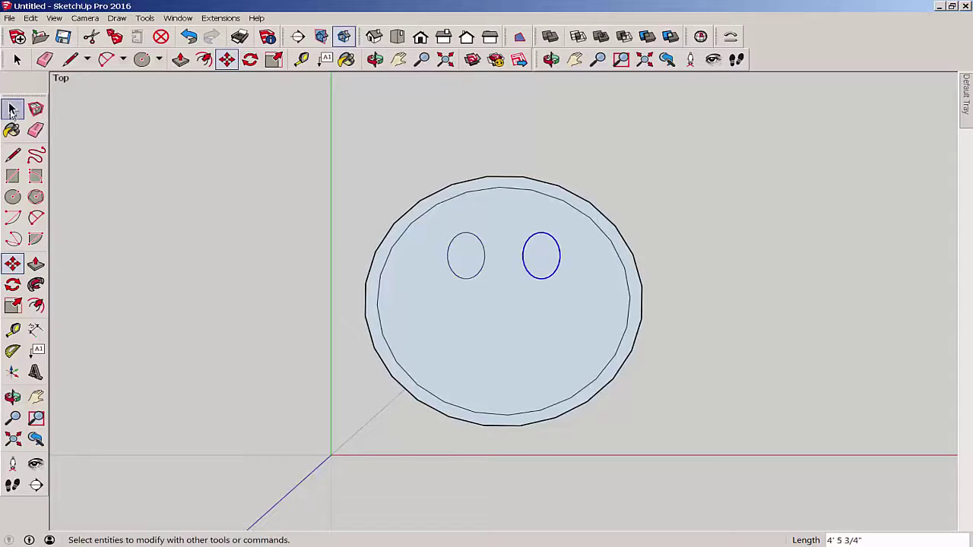
Step: Draw concentric mouth circles of radii 5' 3 11/16" and 4' 3 11/16" below the eyes
left_click(36, 196)
key("c")
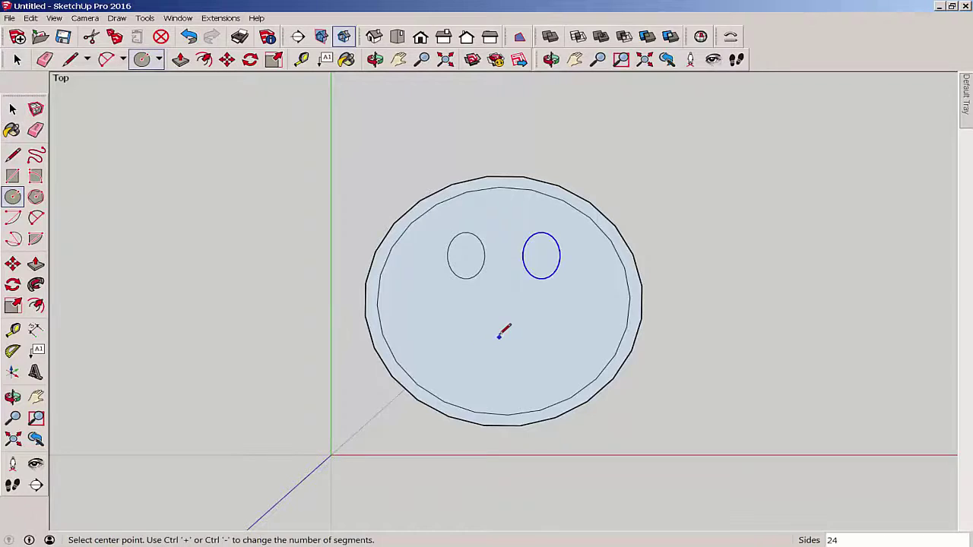
left_click(507, 312)
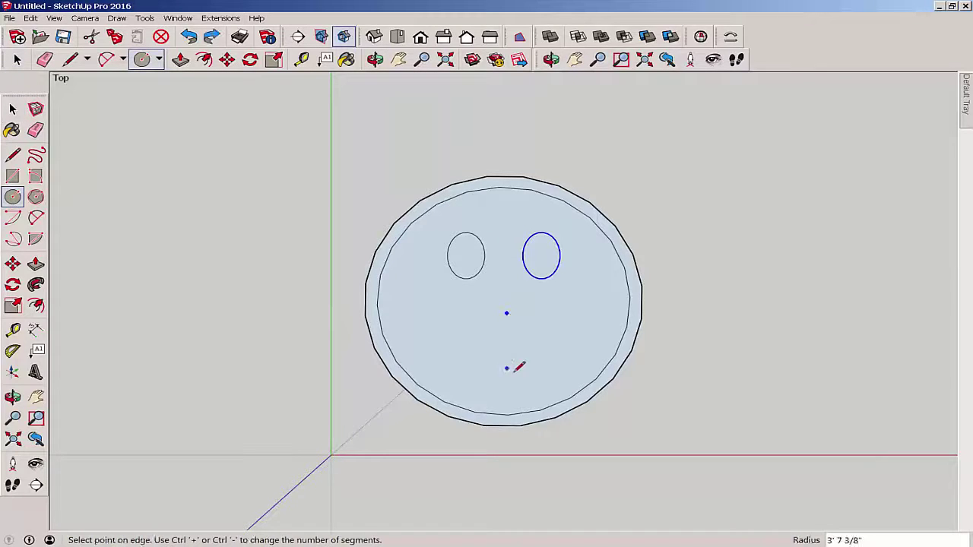
left_click(506, 392)
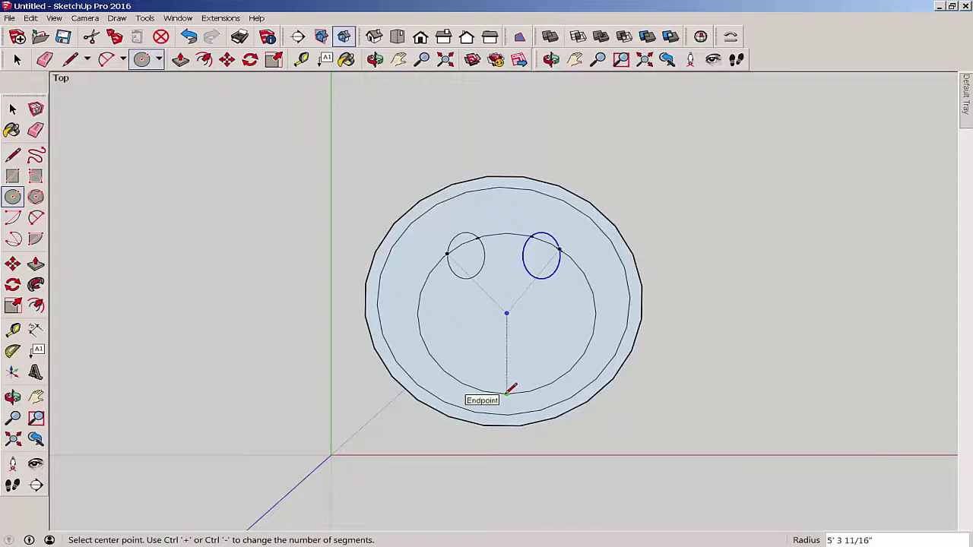
left_click(506, 313)
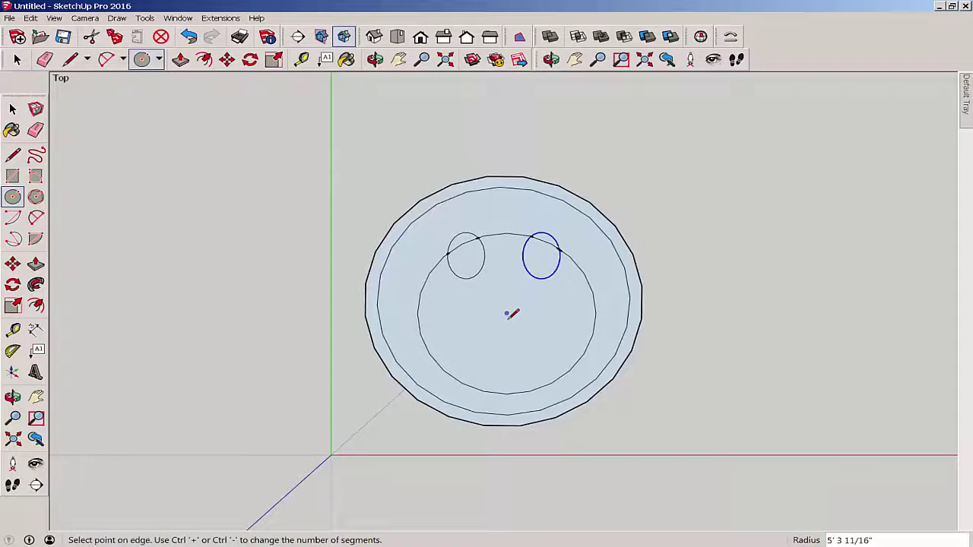
left_click(517, 370)
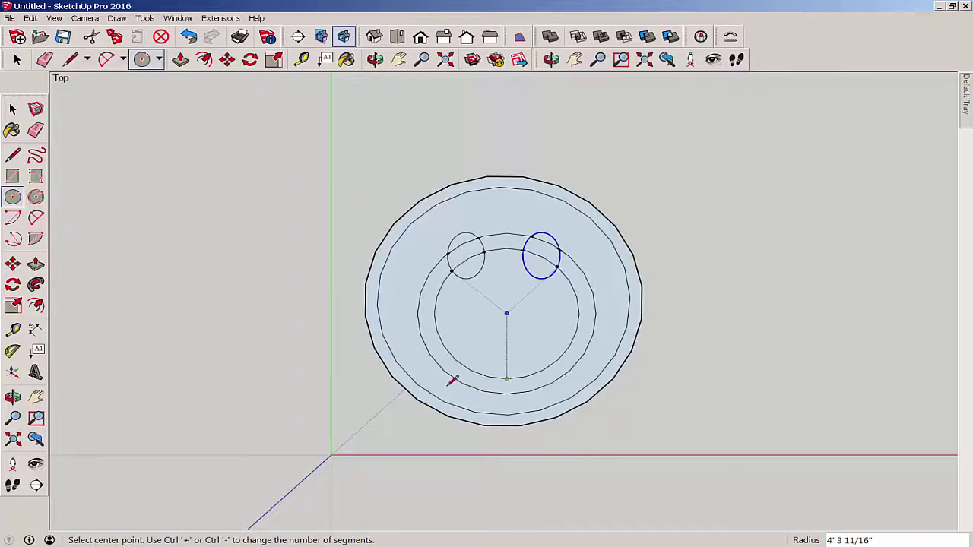
Step: Start a straight line across the disc at its left edge
middle_click_drag(453, 382, 370, 294)
key("l")
left_click(365, 296)
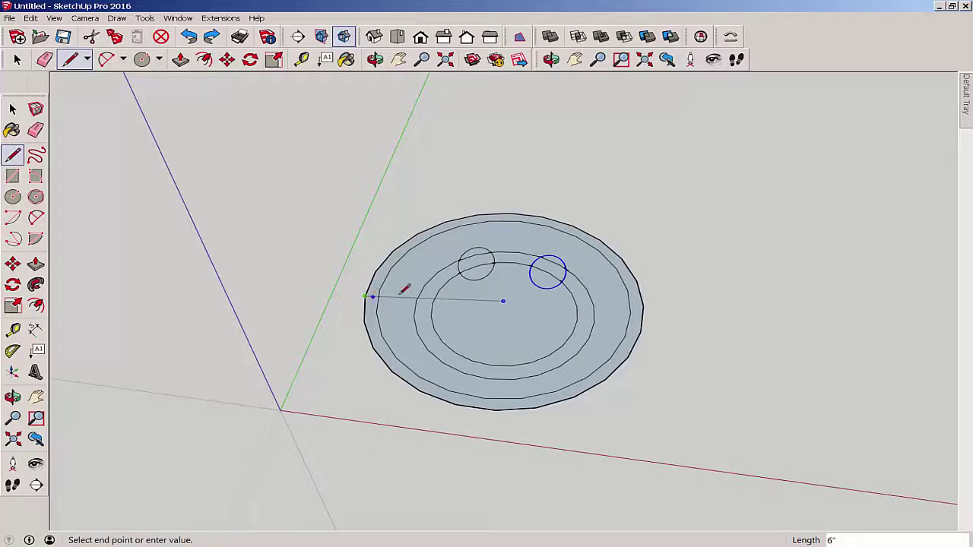
Step: Finish the line across the disc, then erase the mouth-ring arcs above it and inside the eyes
left_click(642, 328)
mouse_move(500, 317)
middle_mouse_down()
mouse_move(344, 376)
mouse_move(616, 306)
mouse_move(551, 319)
mouse_move(521, 310)
middle_mouse_up()
left_click(34, 132)
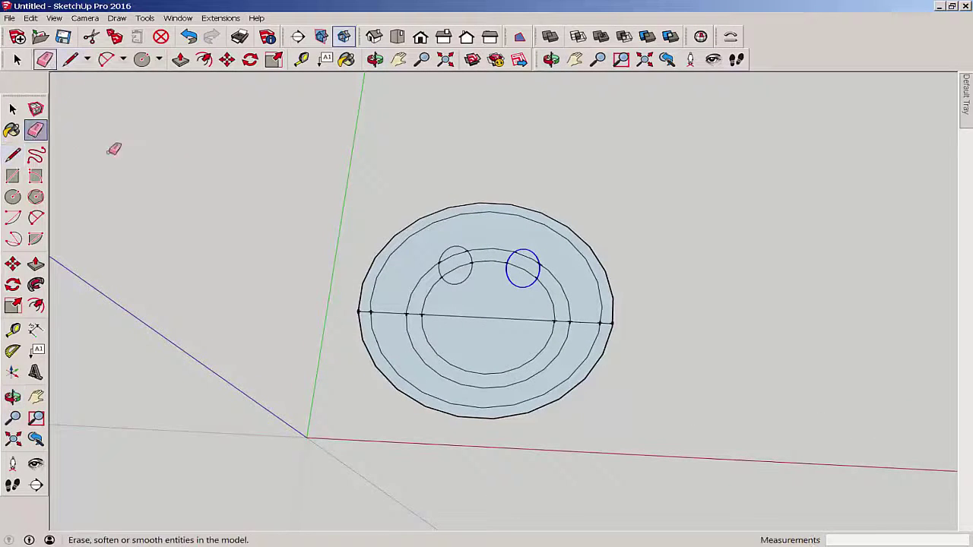
left_click(412, 299)
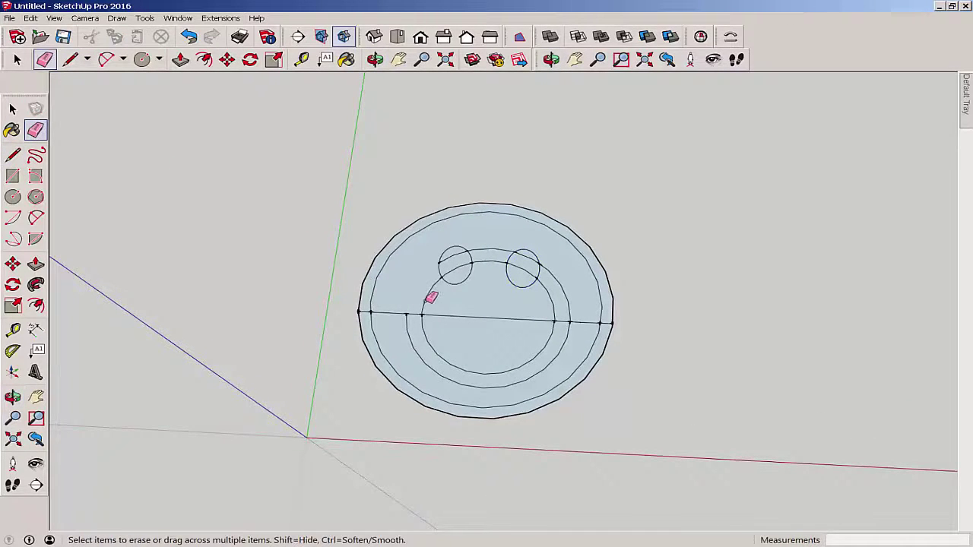
left_click(431, 296)
left_click(462, 260)
left_click(500, 262)
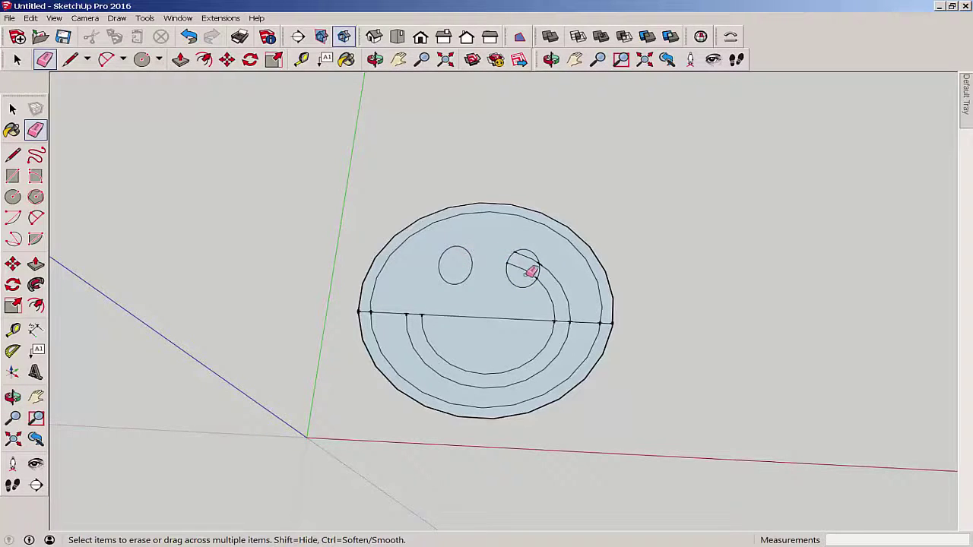
left_click(529, 256)
left_click(548, 297)
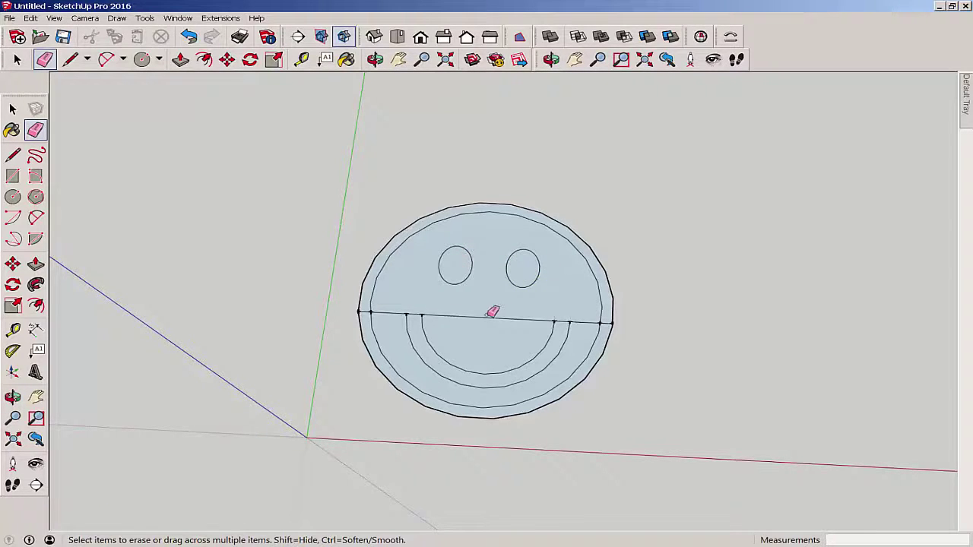
Step: Erase the horizontal line pieces and delete the disc's inner face
left_click(490, 319)
scroll(608, 320, "up", 2)
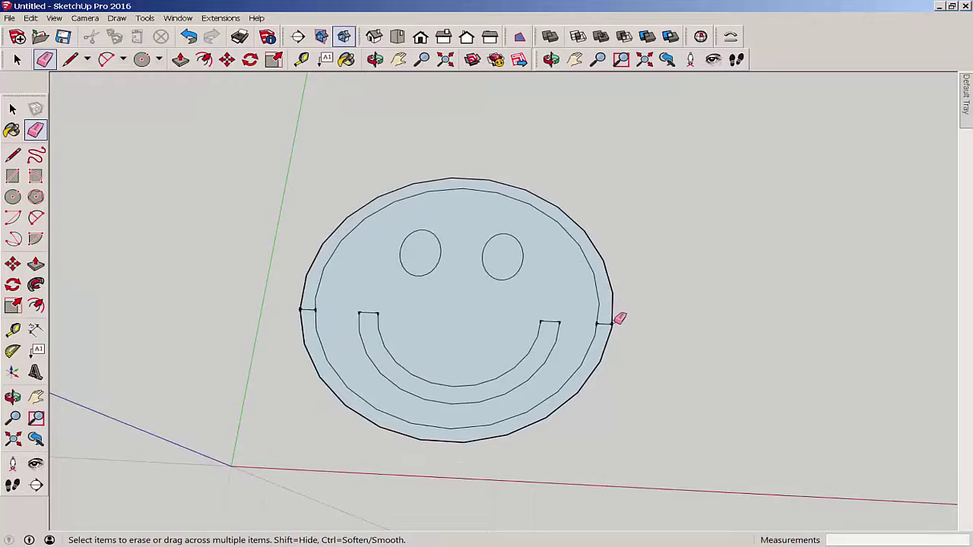
left_click(606, 321)
left_click(308, 308)
middle_click_drag(269, 391, 232, 282)
left_click(13, 109)
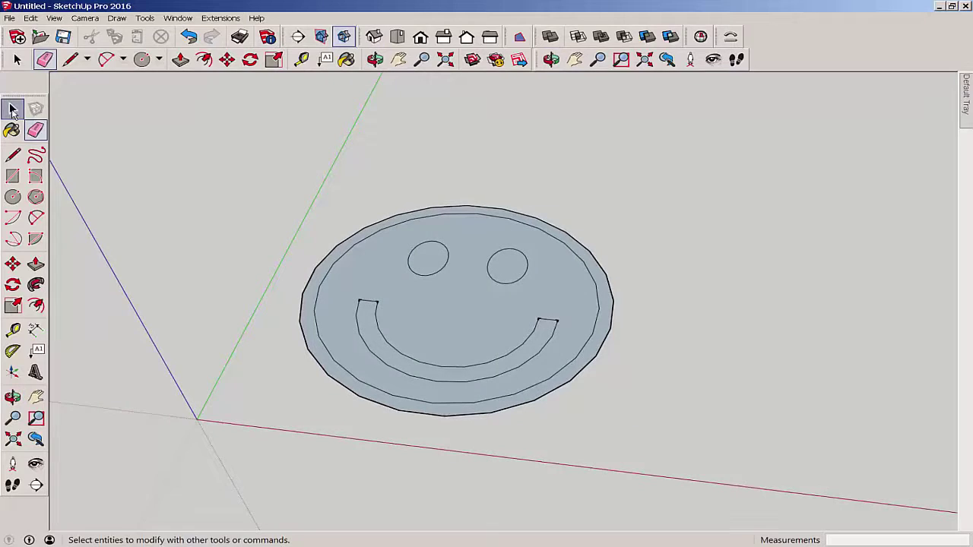
left_click(469, 324)
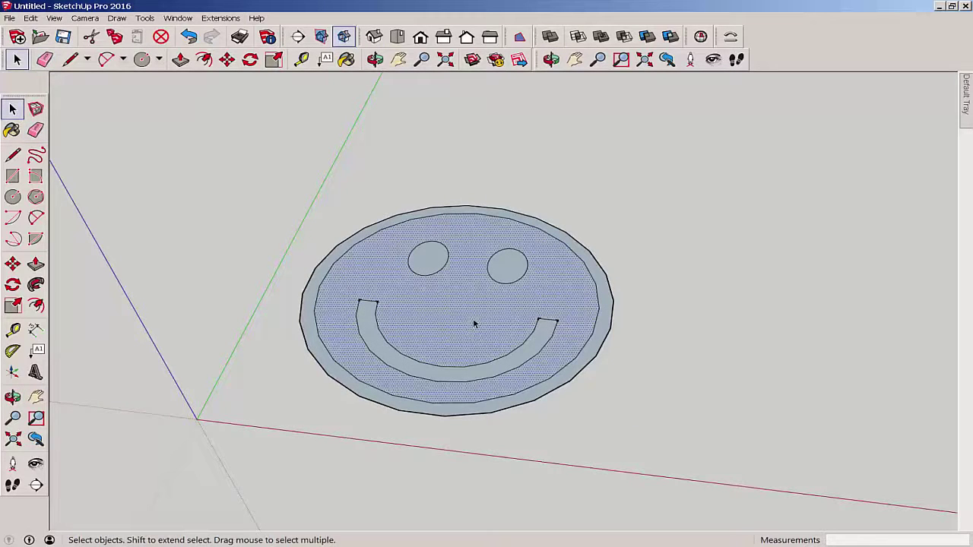
key("Delete")
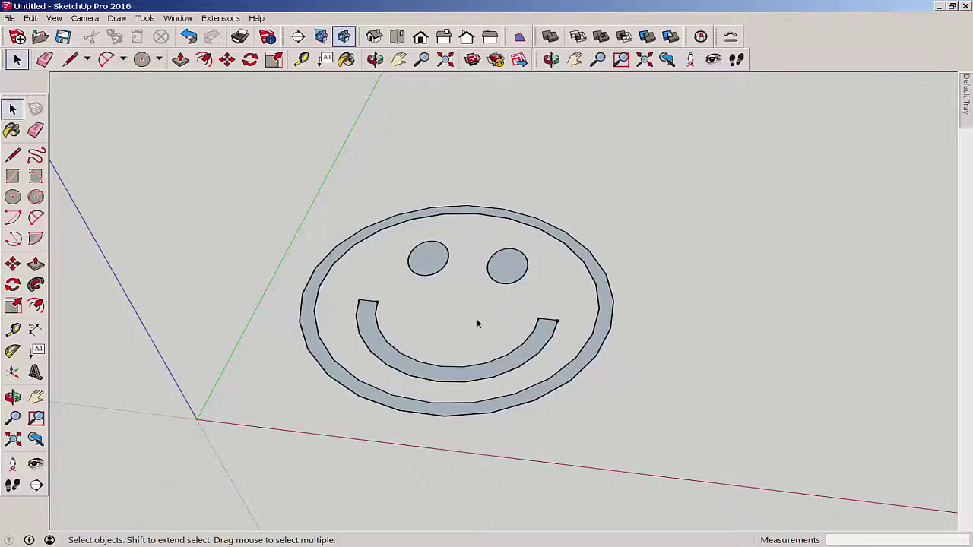
Step: Push/Pull the outer ring up into a wall 2' 4 9/16" high
left_click(36, 264)
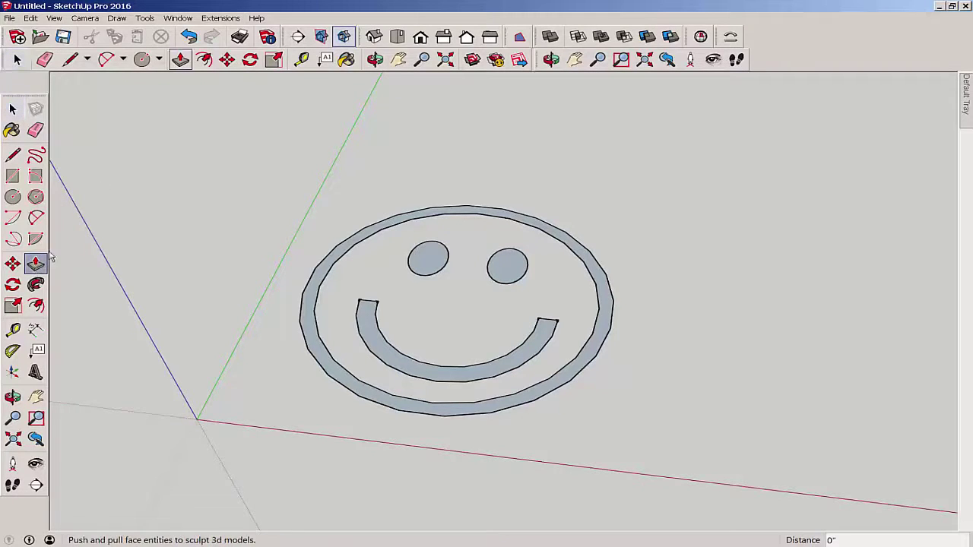
left_click(342, 248)
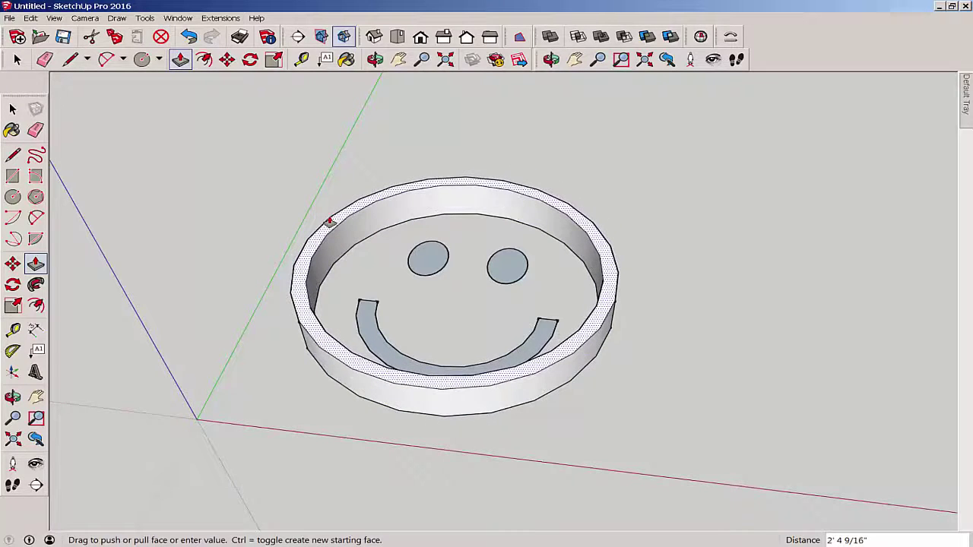
left_click(329, 220)
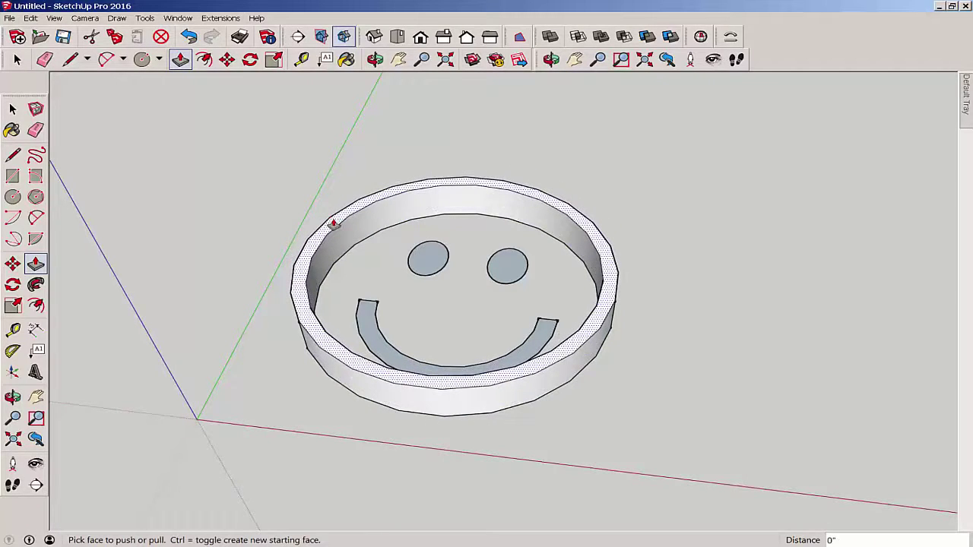
key("space")
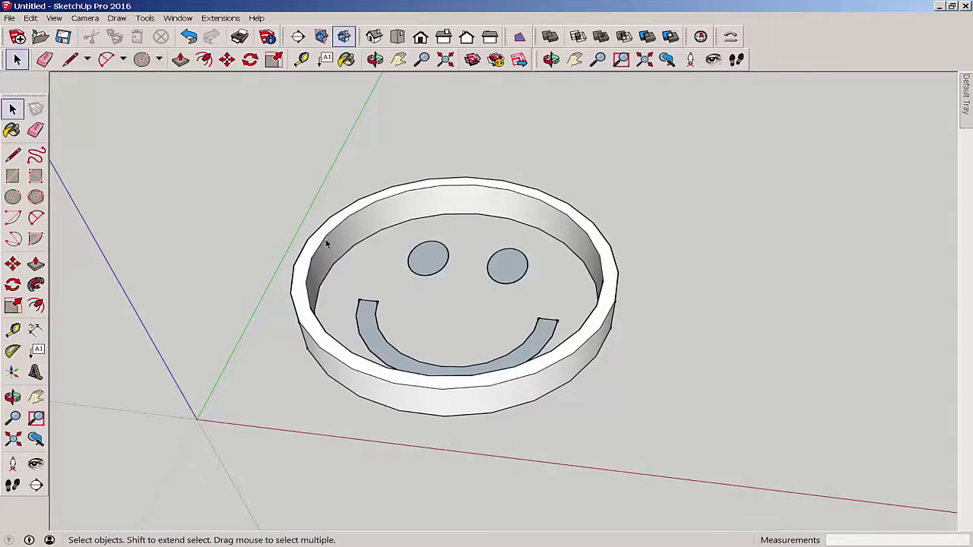
Step: Raise both eyes and the mouth to the same height as the ring
key("p")
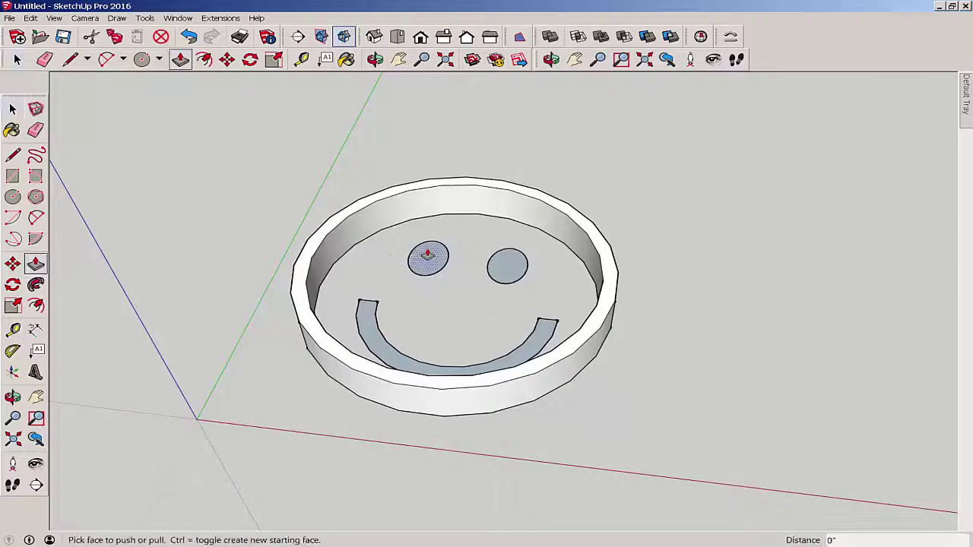
left_click(428, 256)
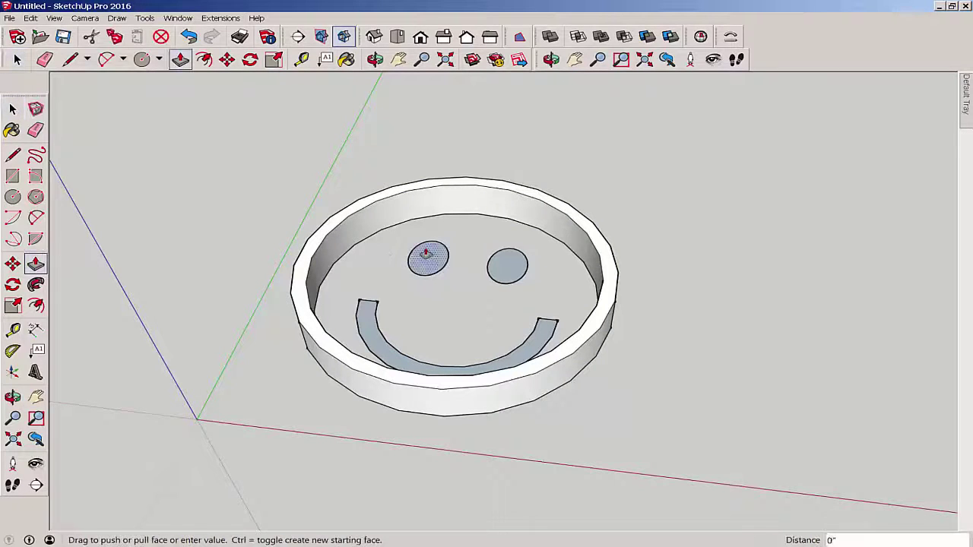
left_click(339, 222)
left_click(508, 264)
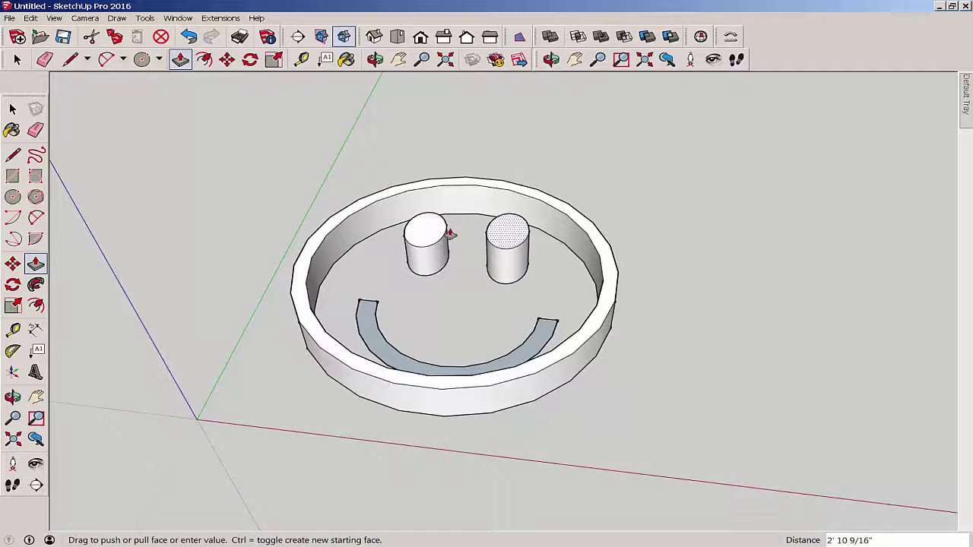
left_click(434, 226)
left_click(384, 349)
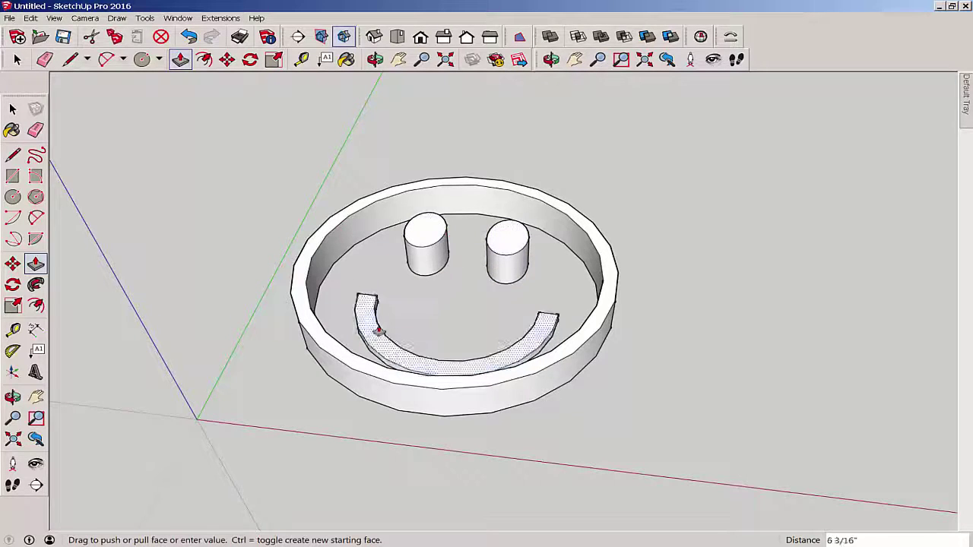
left_click(418, 250)
Step: Orbit the model to check the raised walls from the side
middle_click_drag(381, 289, 341, 302)
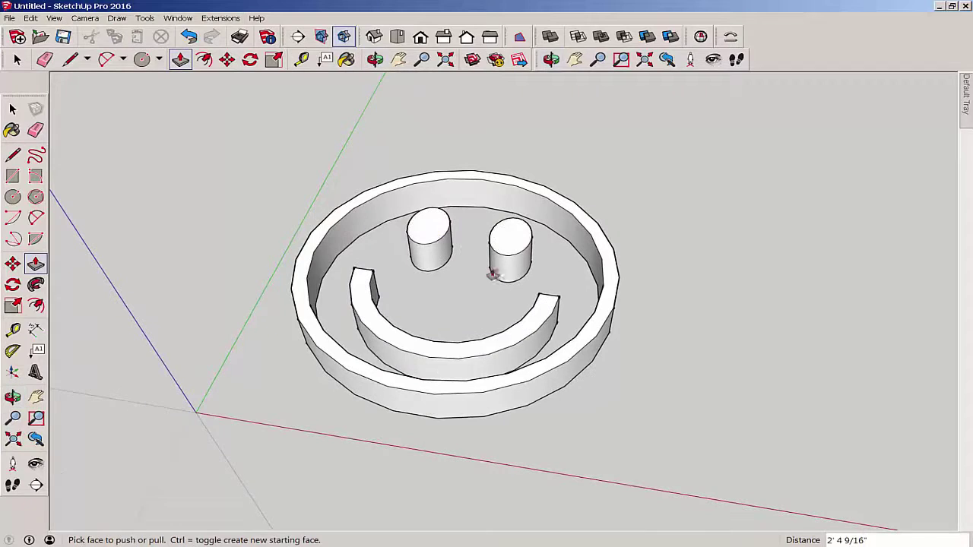
left_click(12, 396)
left_click_drag(163, 428, 198, 358)
middle_click_drag(198, 357, 266, 382)
Step: Draw a rectangle left of the smiley and push it up into a box
left_click(13, 175)
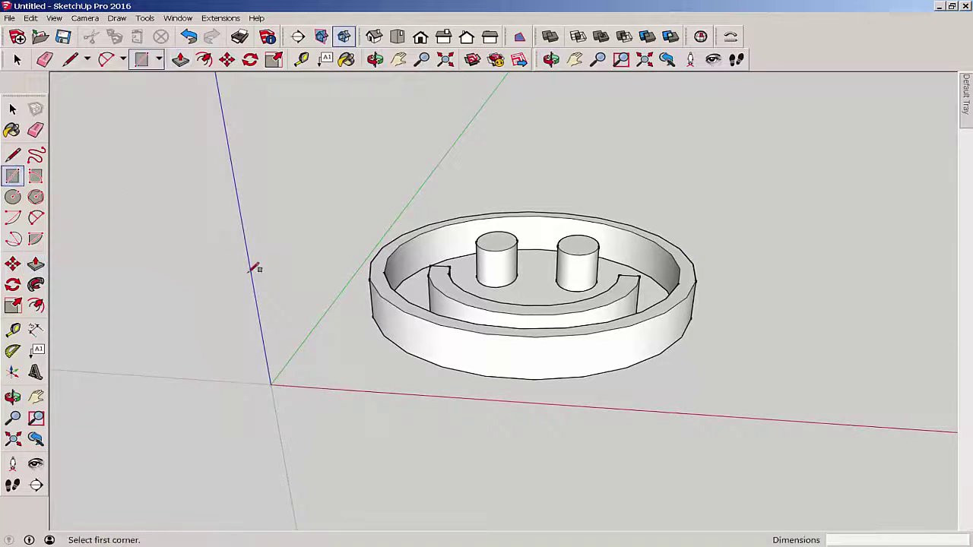
left_click(239, 307)
left_click(331, 281)
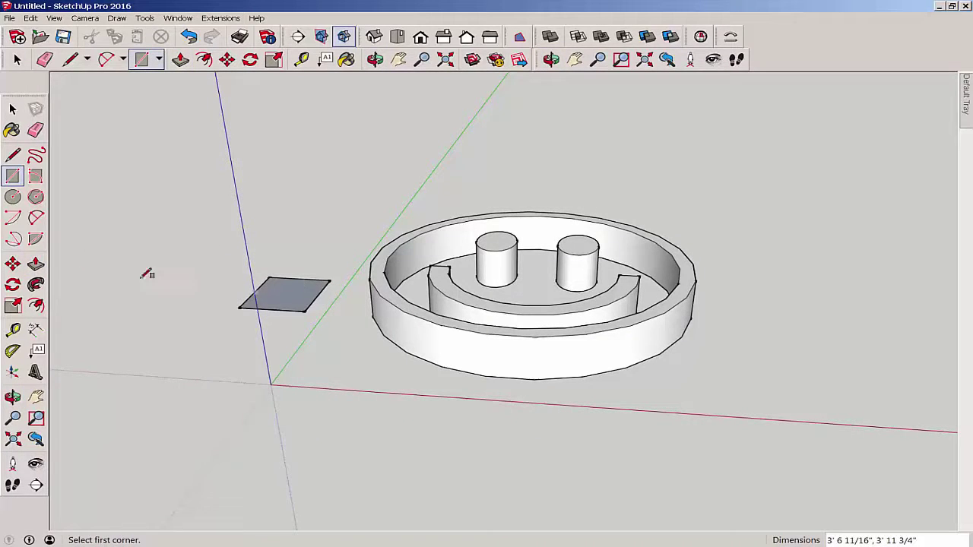
left_click(36, 263)
left_click(282, 292)
left_click(282, 256)
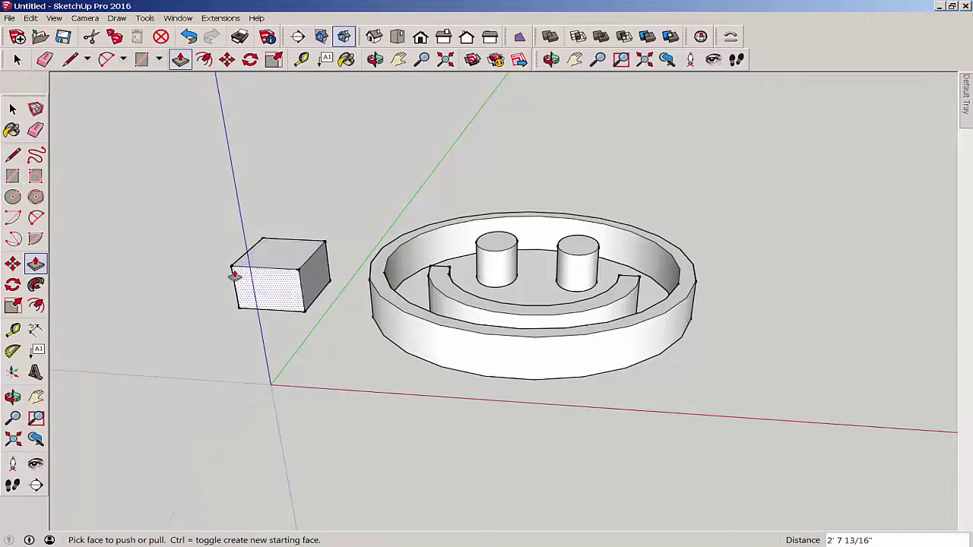
middle_click_drag(235, 271, 293, 458)
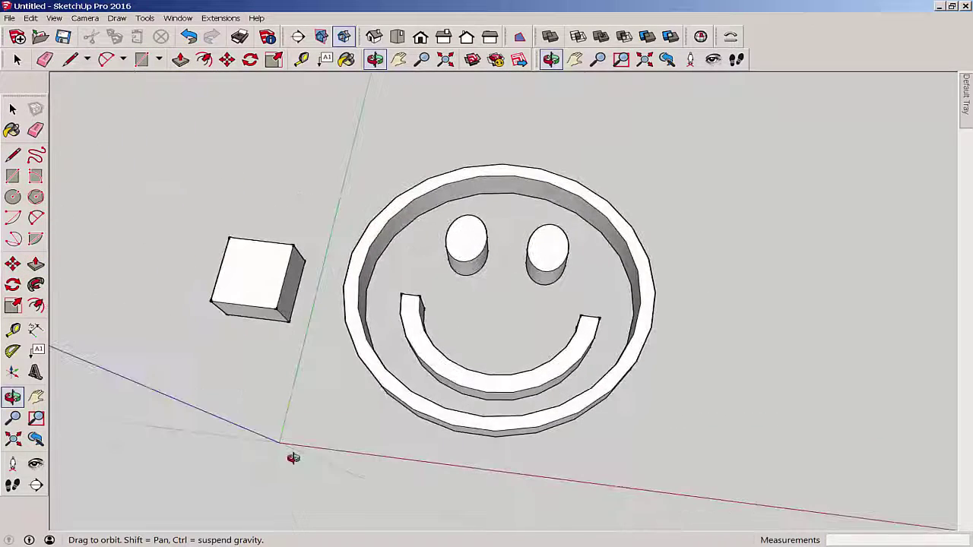
Step: From Top view, select the whole box, make it a group and pick it up to move
left_click(396, 39)
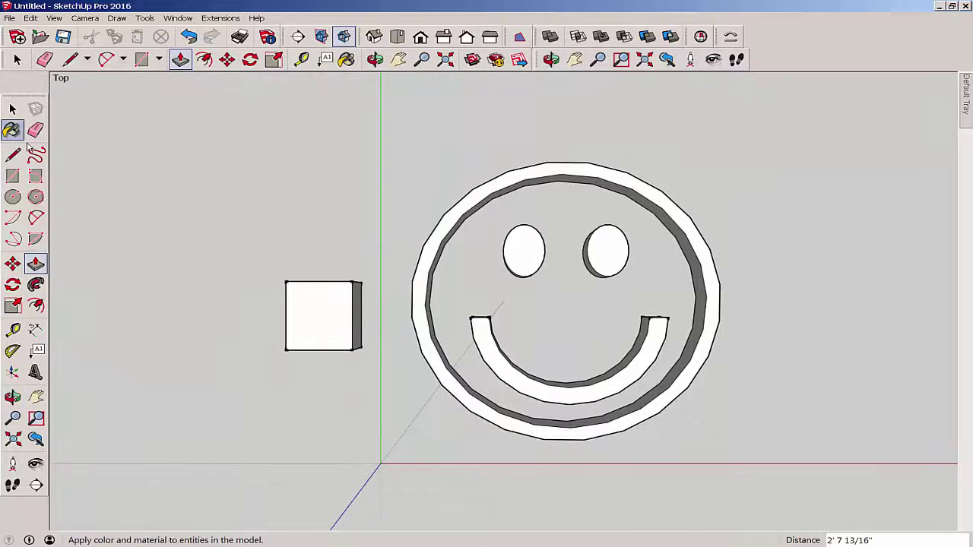
left_click(12, 109)
left_click_drag(216, 250, 375, 396)
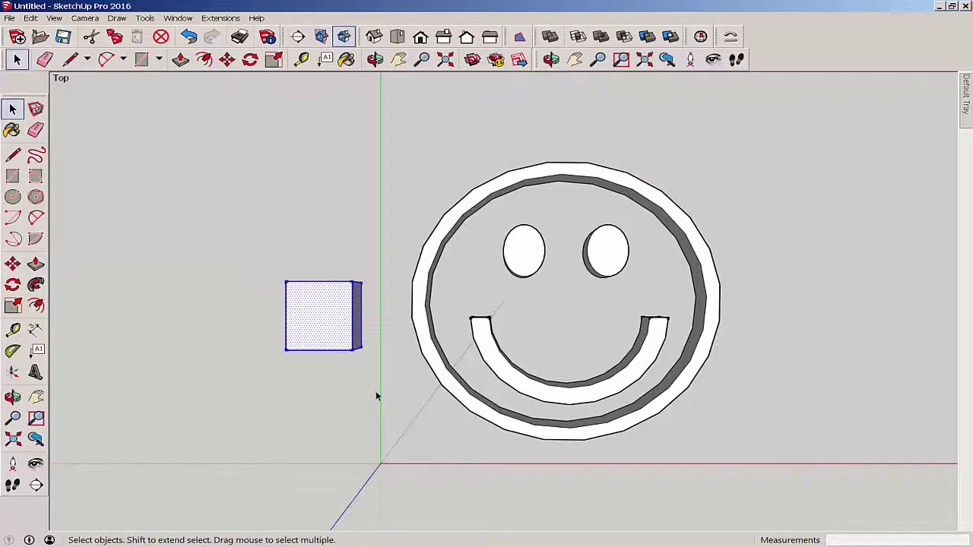
right_click(312, 312)
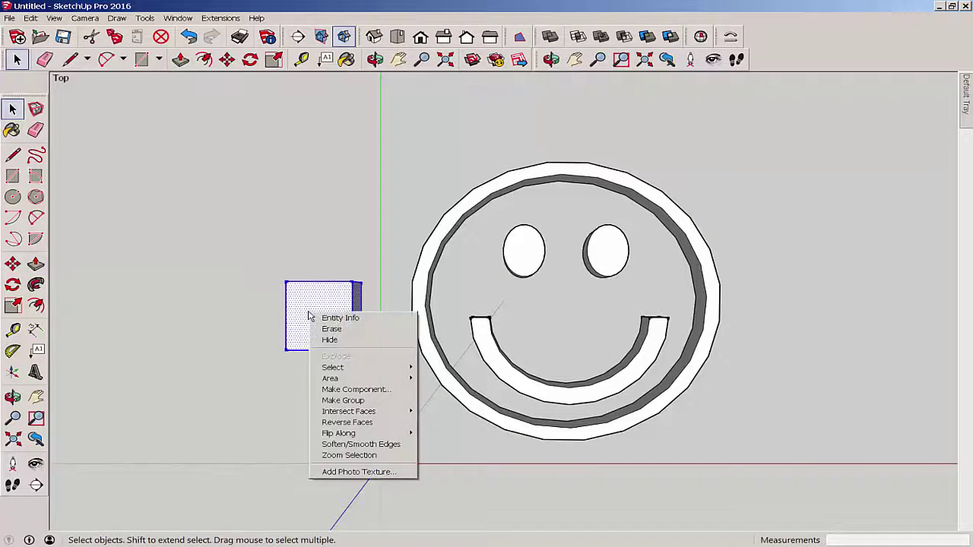
left_click(339, 401)
left_click(13, 263)
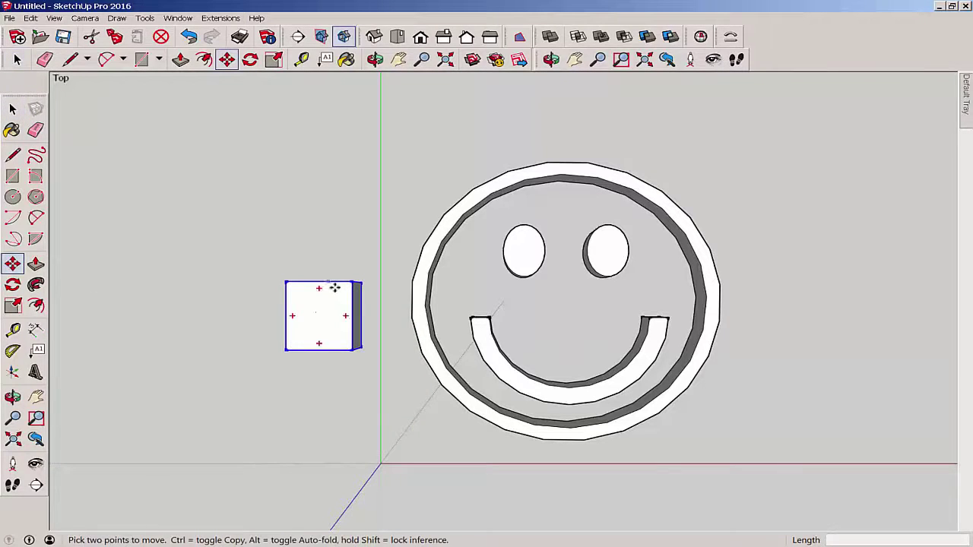
left_click(320, 317)
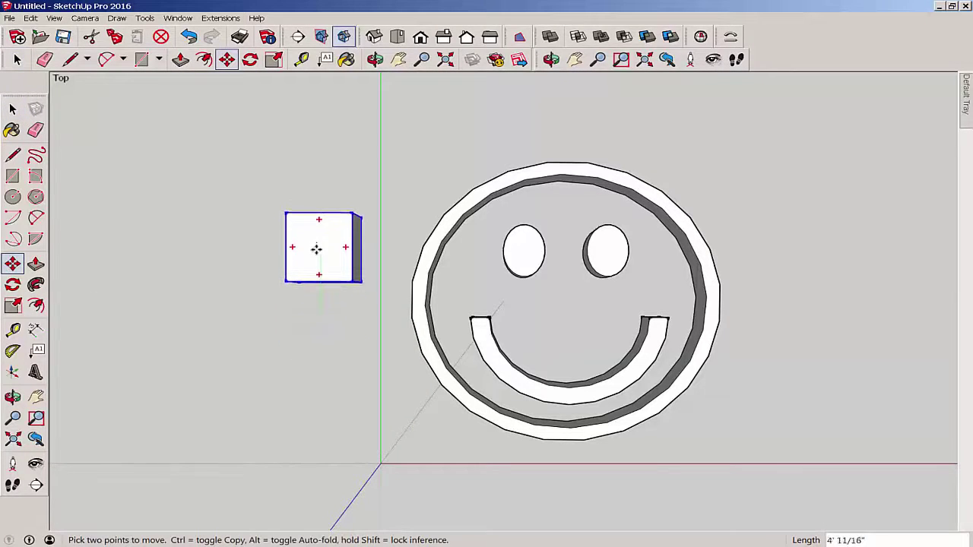
Step: Set the grouped box down slightly higher and switch the camera to parallel projection
left_click(316, 247)
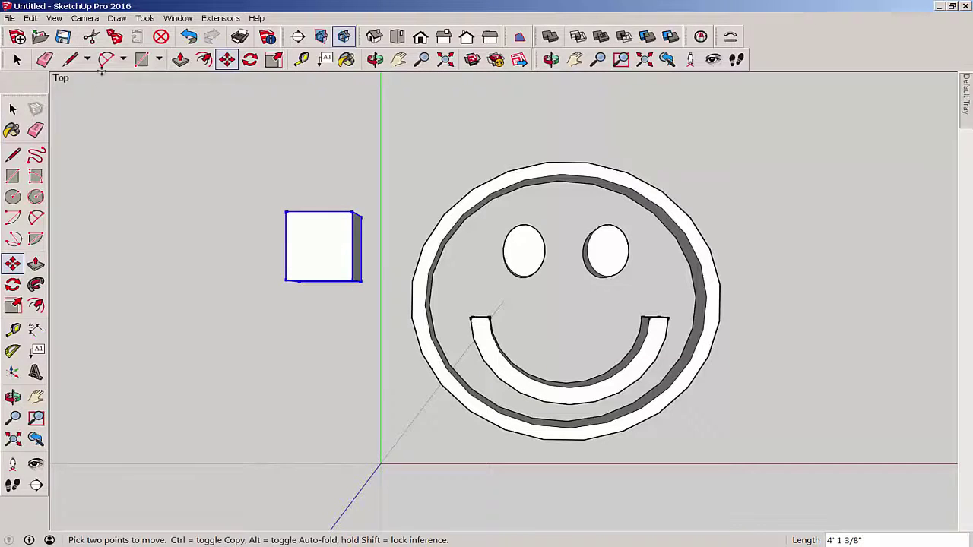
left_click(85, 17)
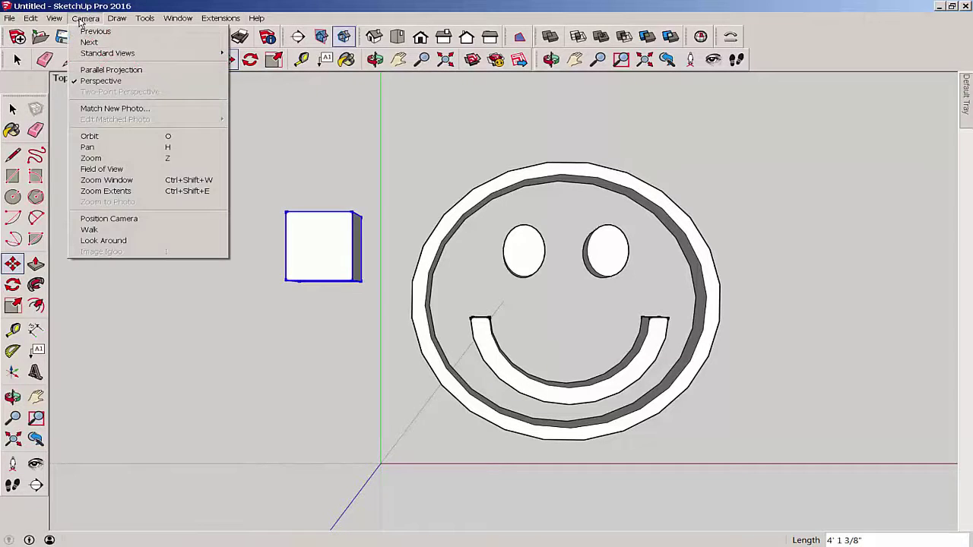
left_click(92, 71)
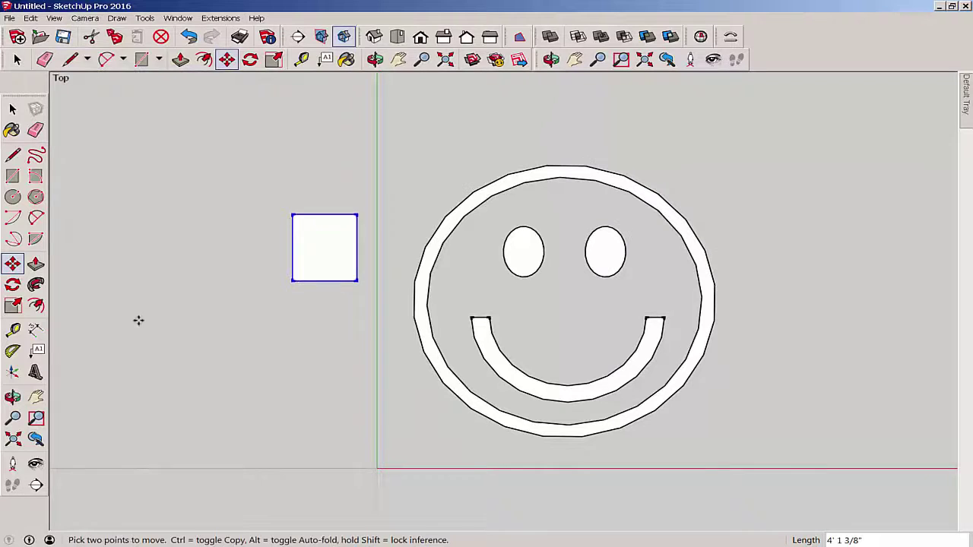
scroll(154, 342, "down", 2)
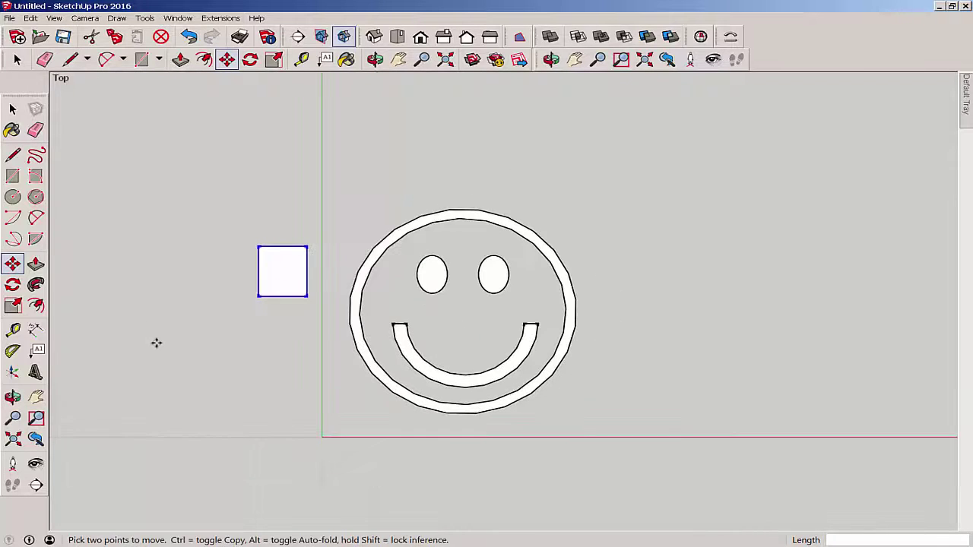
left_click(16, 108)
left_click(13, 109)
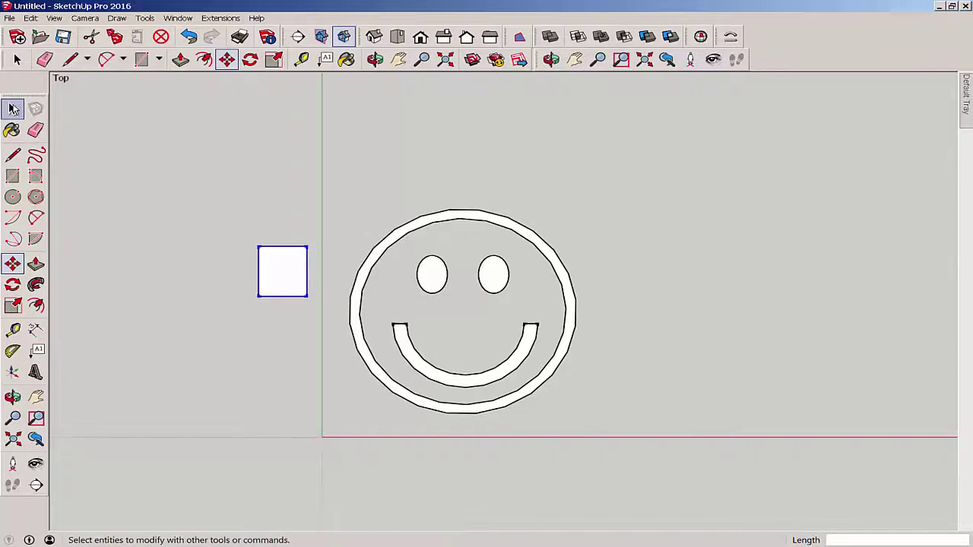
Step: Copy the box twice: once below the original and once along the red axis
left_click(12, 266)
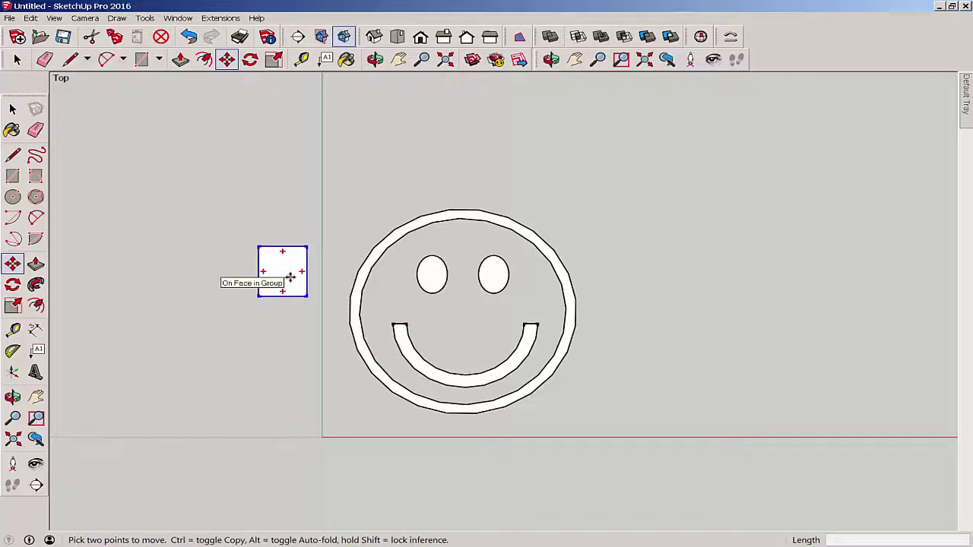
key("ctrl")
left_click(290, 277)
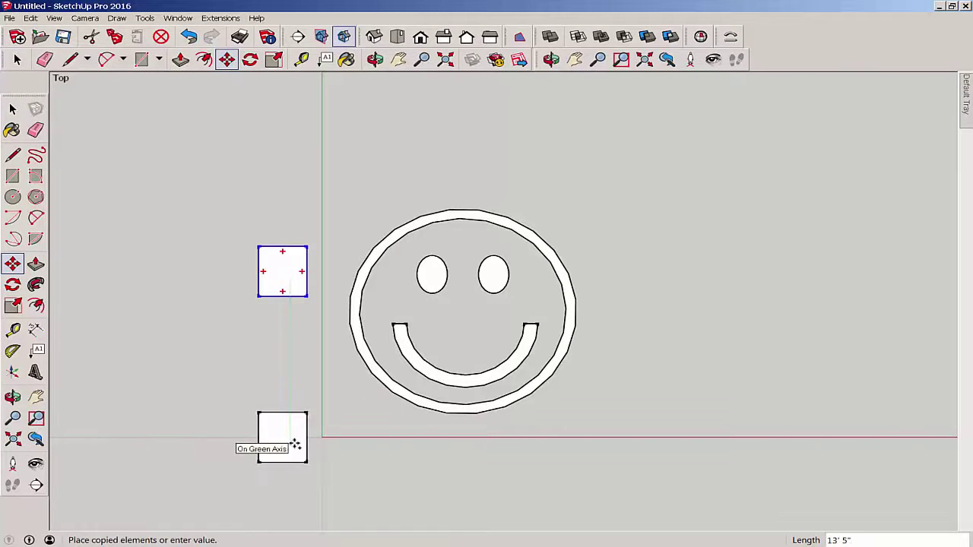
left_click(295, 444)
key("ctrl")
left_click(301, 448)
left_click(559, 452)
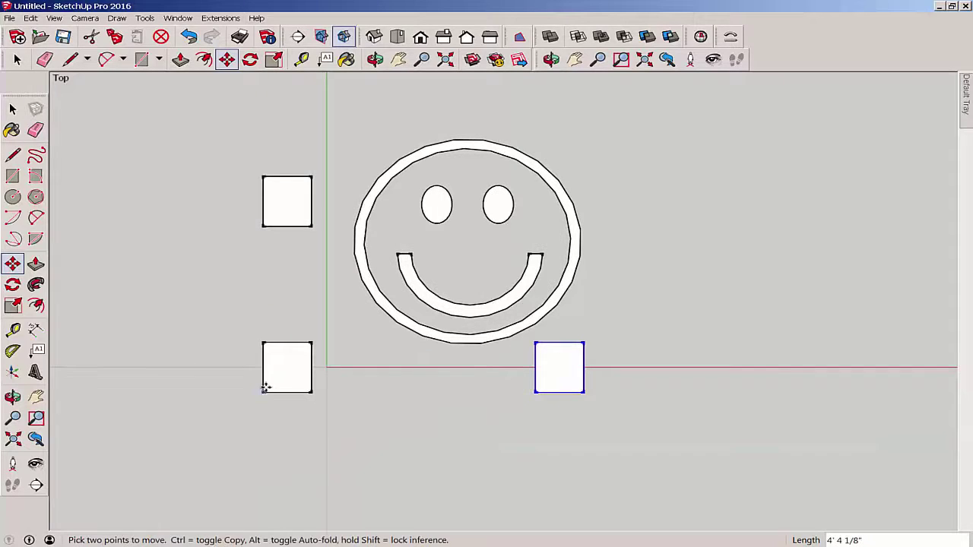
Step: Move the selected square along the red axis to the axis origin
key("space")
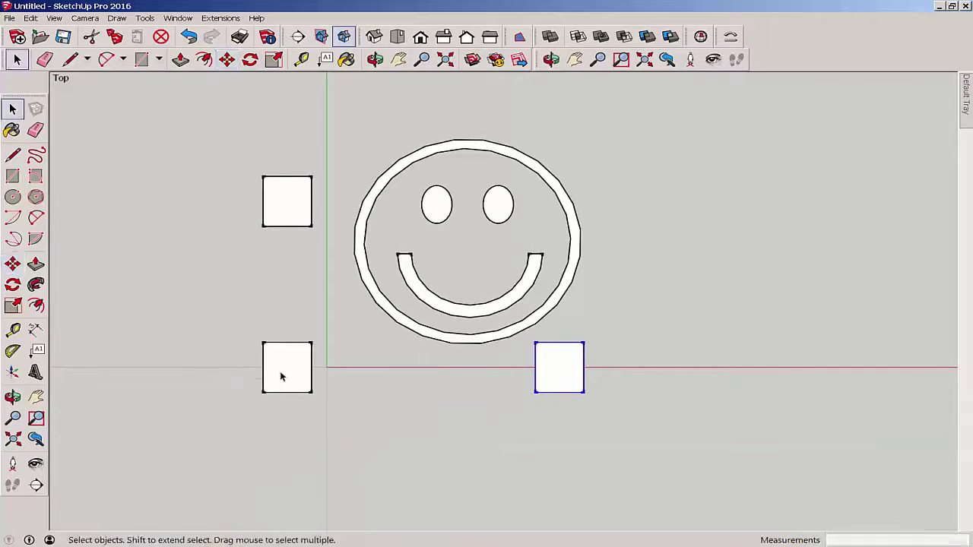
key("m")
left_click(288, 373)
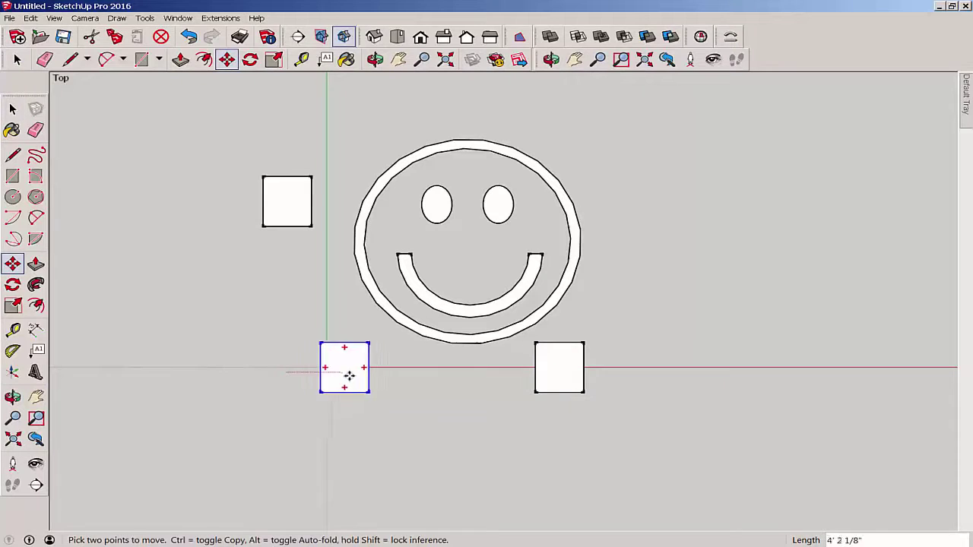
left_click(375, 373)
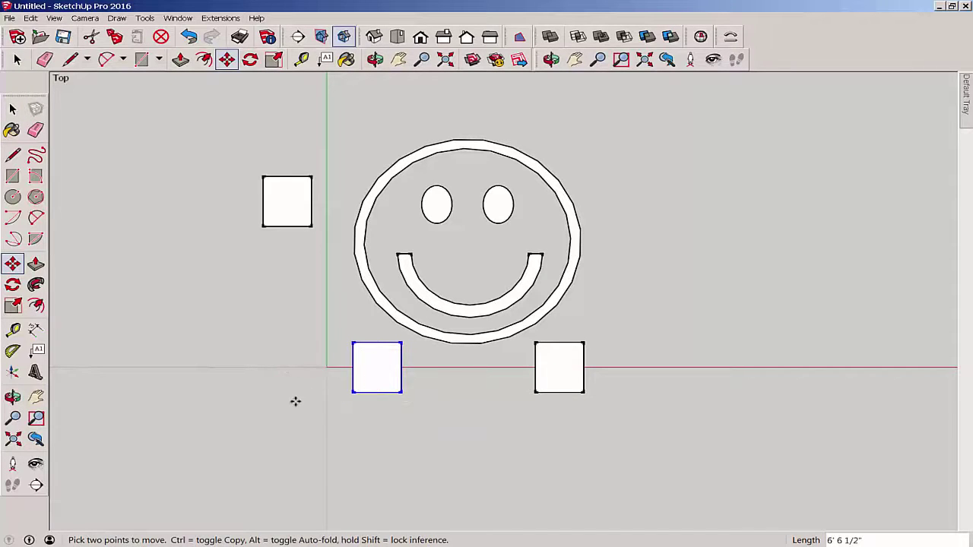
middle_click_drag(295, 400, 212, 183)
Step: Draw a small circle on the upper-left block's side face
left_click(13, 197)
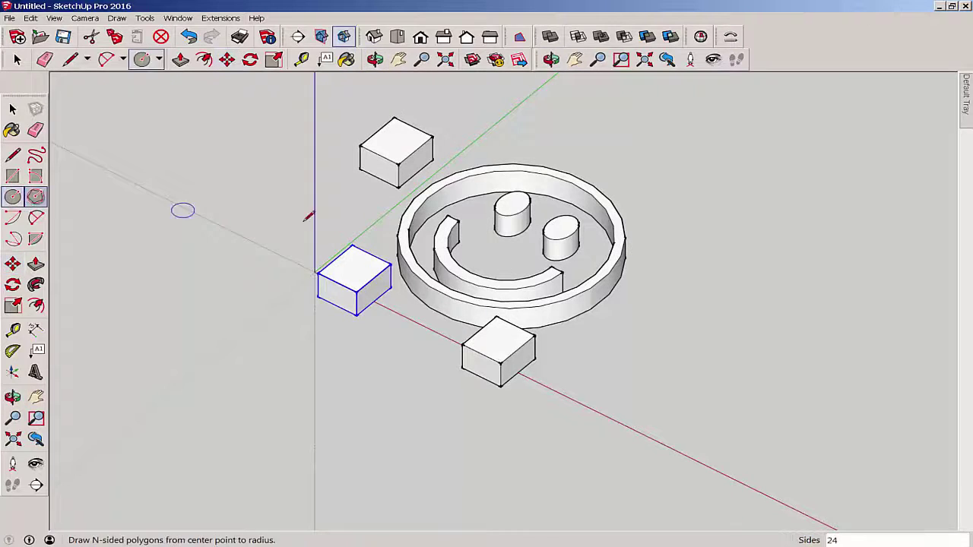
middle_click_drag(182, 210, 432, 172)
scroll(432, 172, "up", 5)
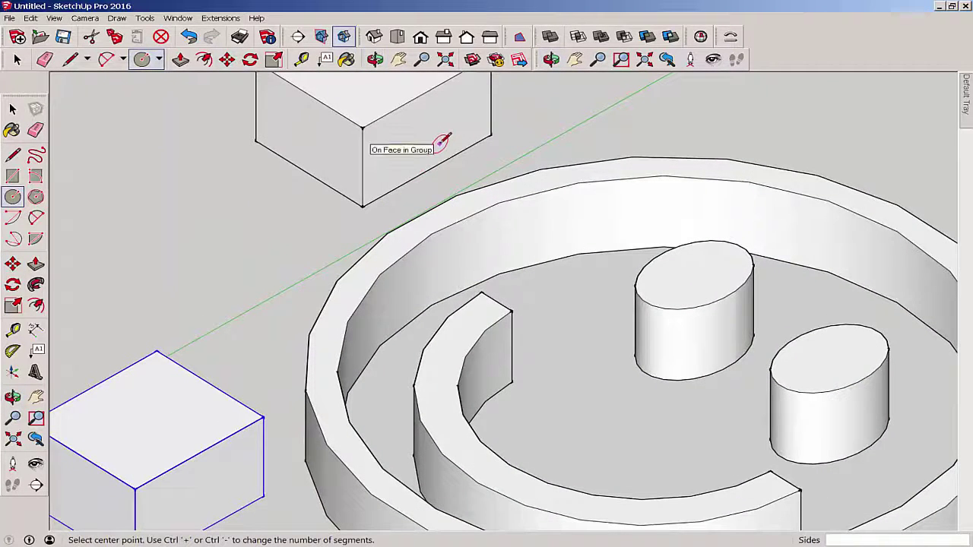
left_click(440, 143)
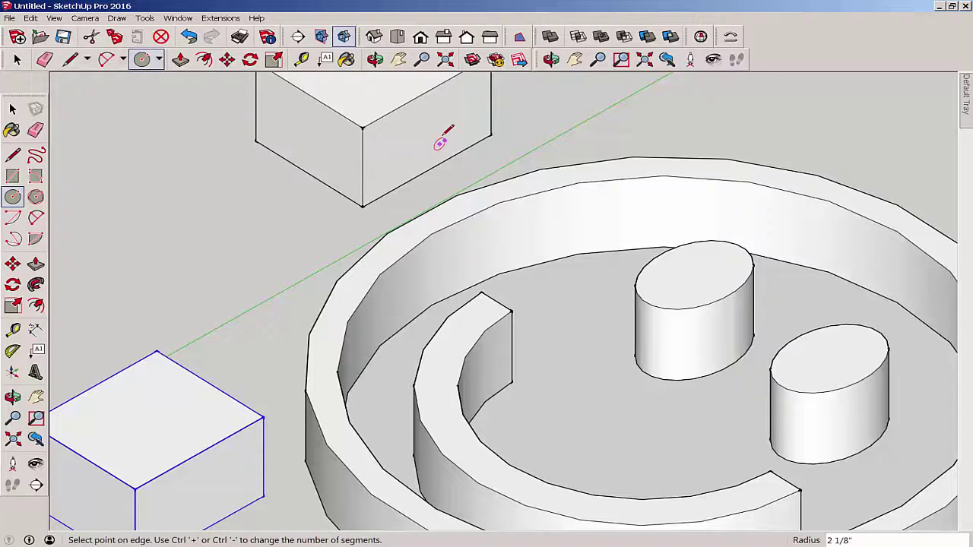
scroll(440, 143, "up", 1)
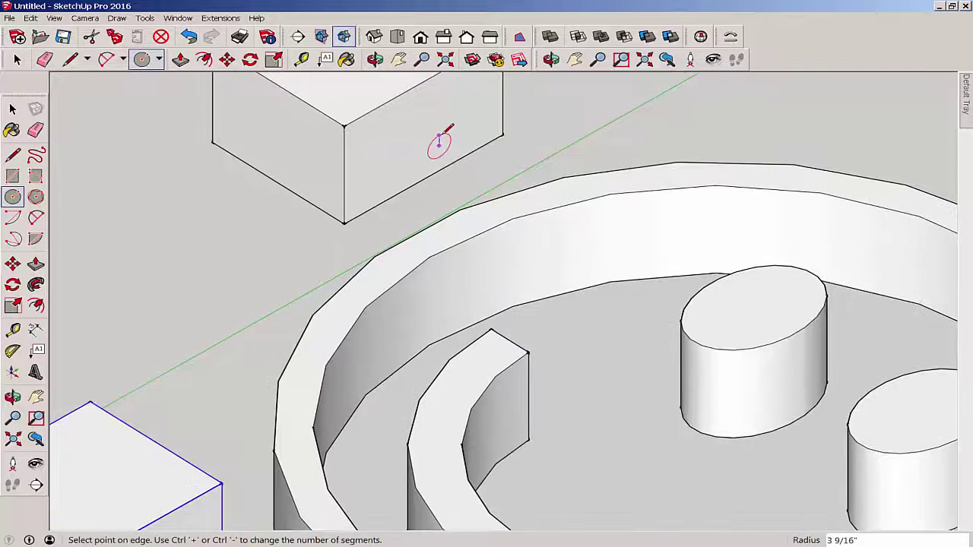
left_click(447, 134)
scroll(277, 204, "down", 3)
middle_click_drag(251, 228, 387, 366)
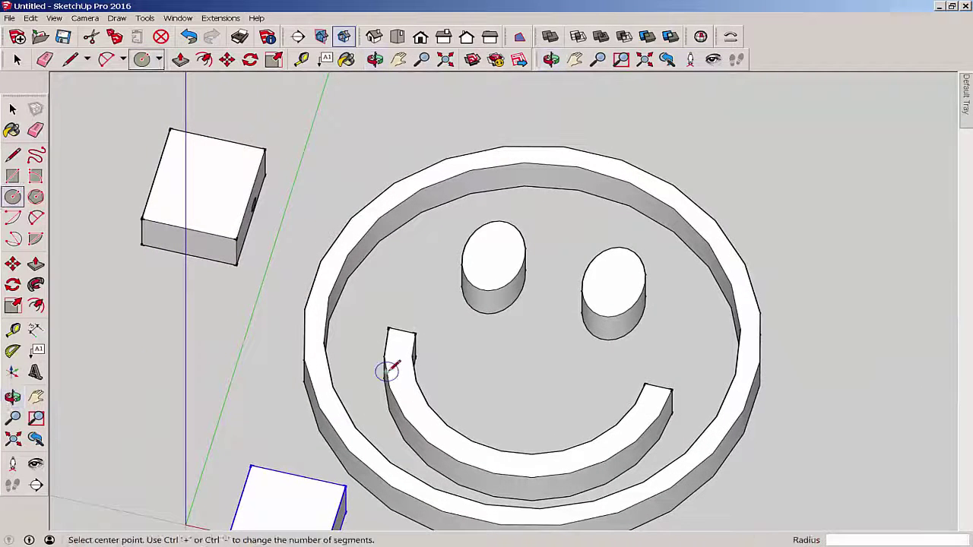
Step: Push/Pull the small circle into a rod about 18' 4 1/8" long through both eyes
left_click(36, 263)
middle_click_drag(306, 293, 270, 199)
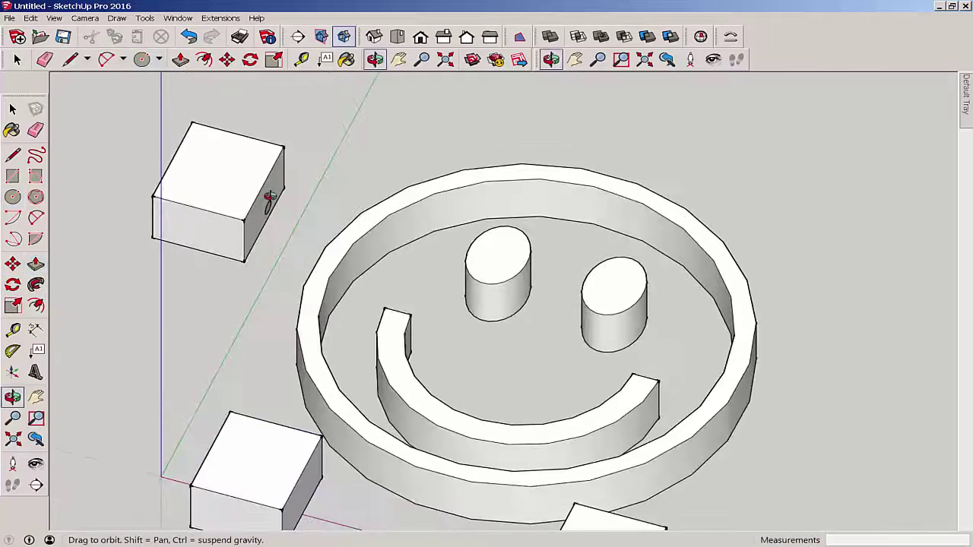
scroll(270, 201, "up", 2)
scroll(274, 217, "up", 2)
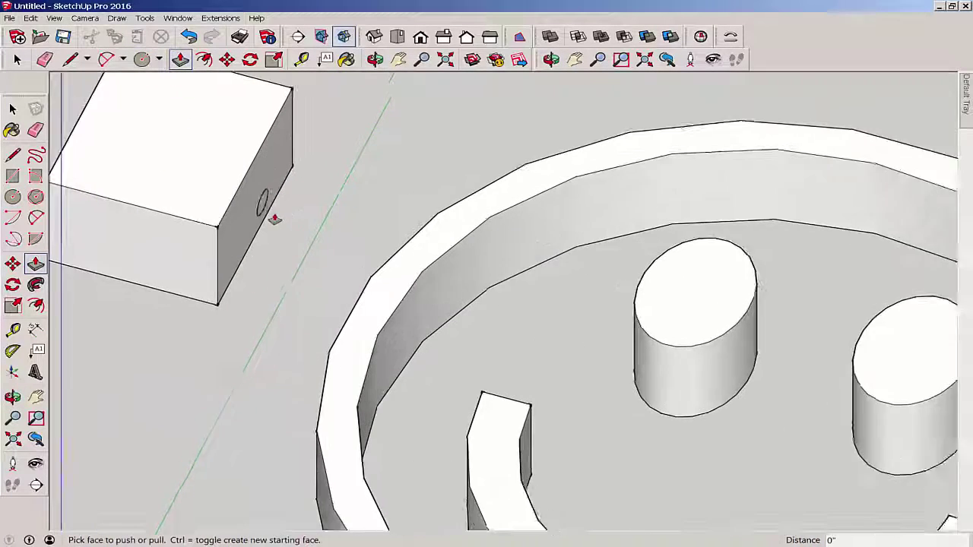
scroll(274, 217, "down", 4)
left_click(264, 207)
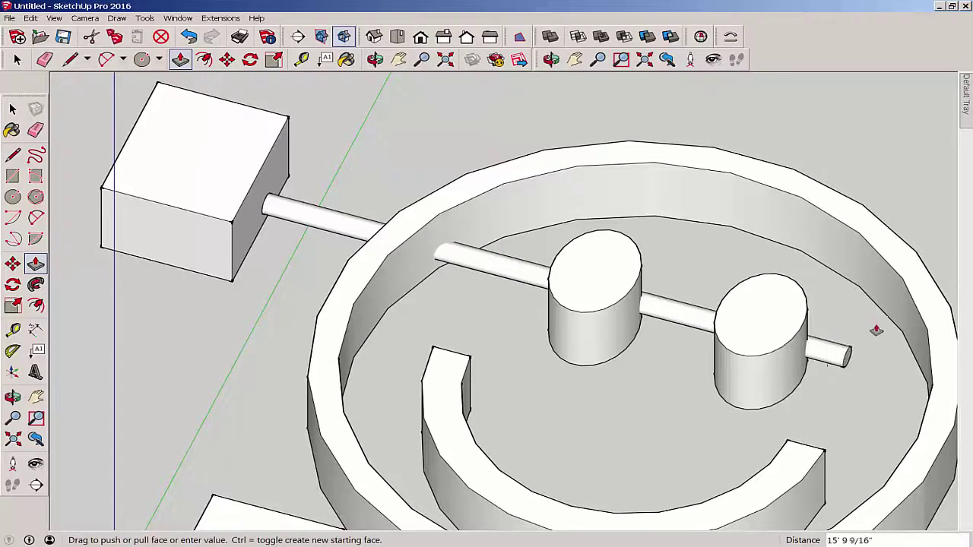
left_click(951, 370)
scroll(875, 348, "down", 8)
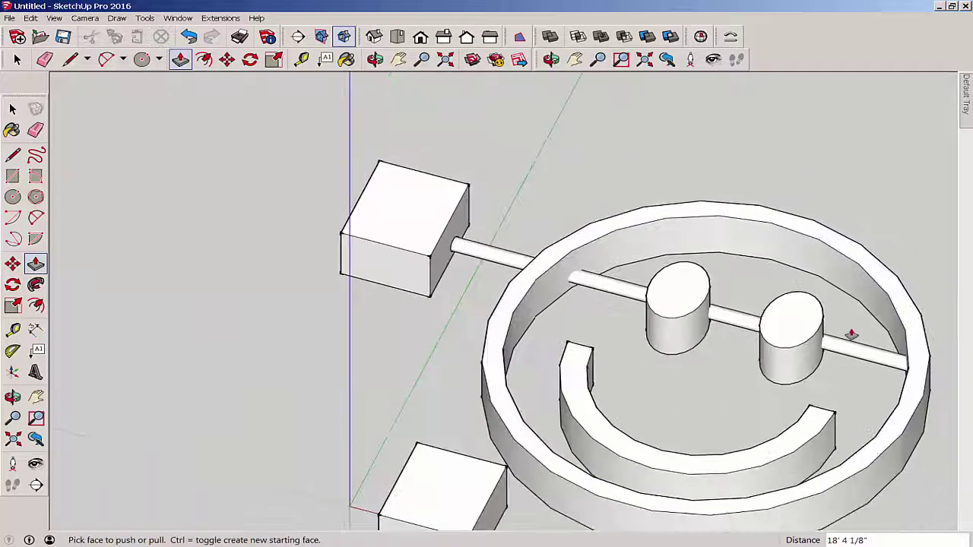
middle_click_drag(511, 351, 393, 401)
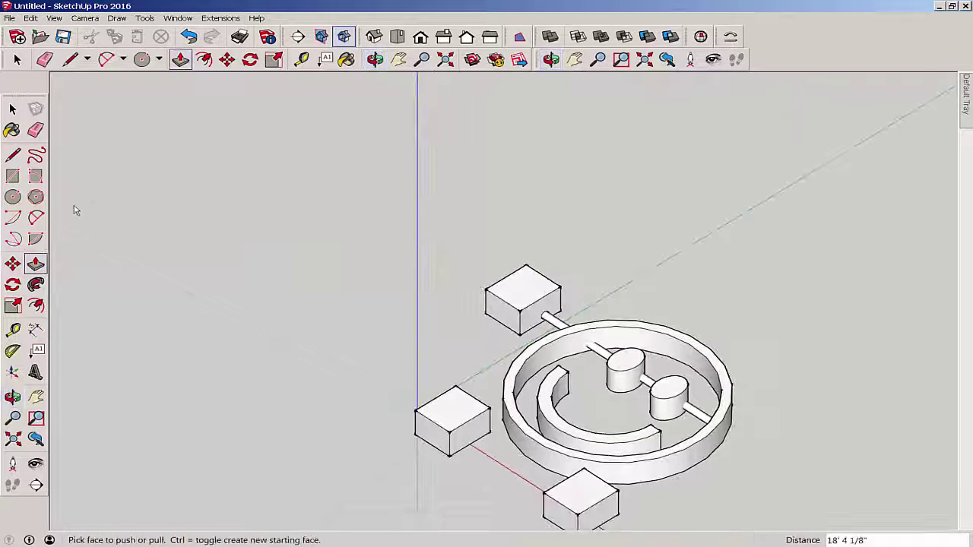
middle_click_drag(450, 384, 451, 444)
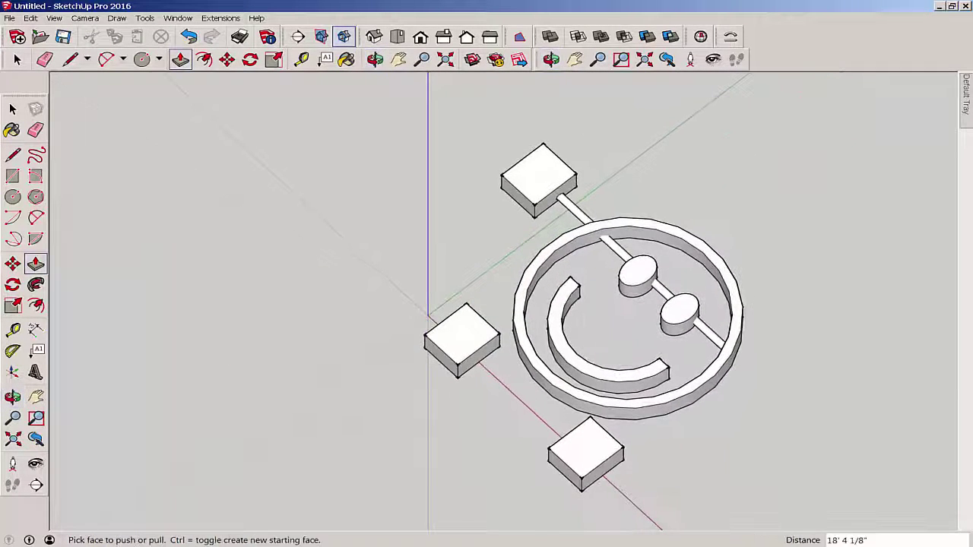
Step: Rotate the origin block about its corner to an angle
left_click(13, 284)
left_click(434, 327)
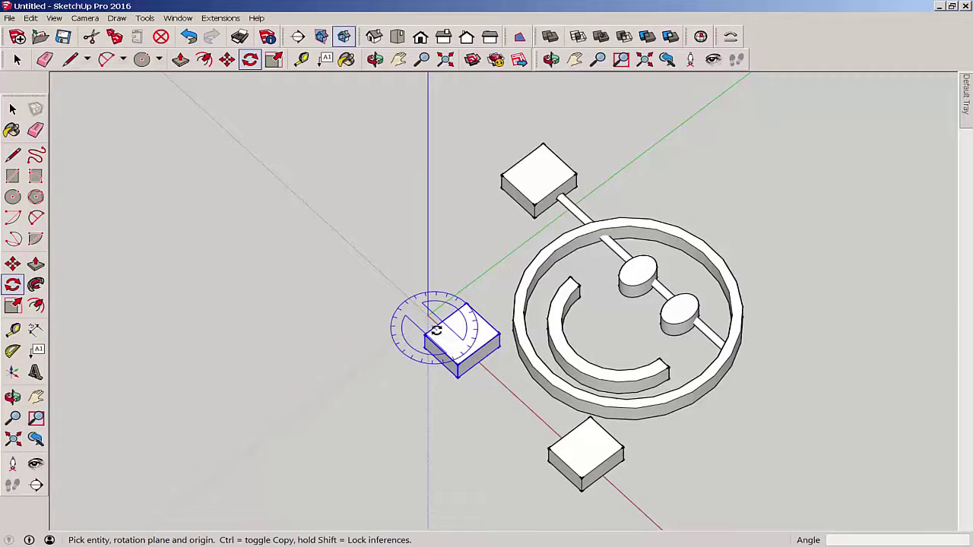
left_click(475, 357)
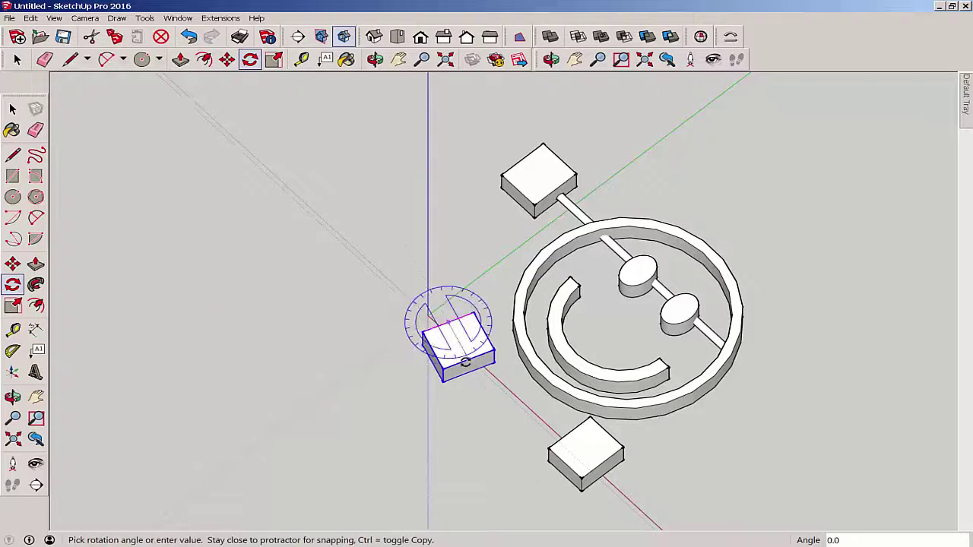
left_click(400, 373)
middle_click_drag(400, 373, 144, 275)
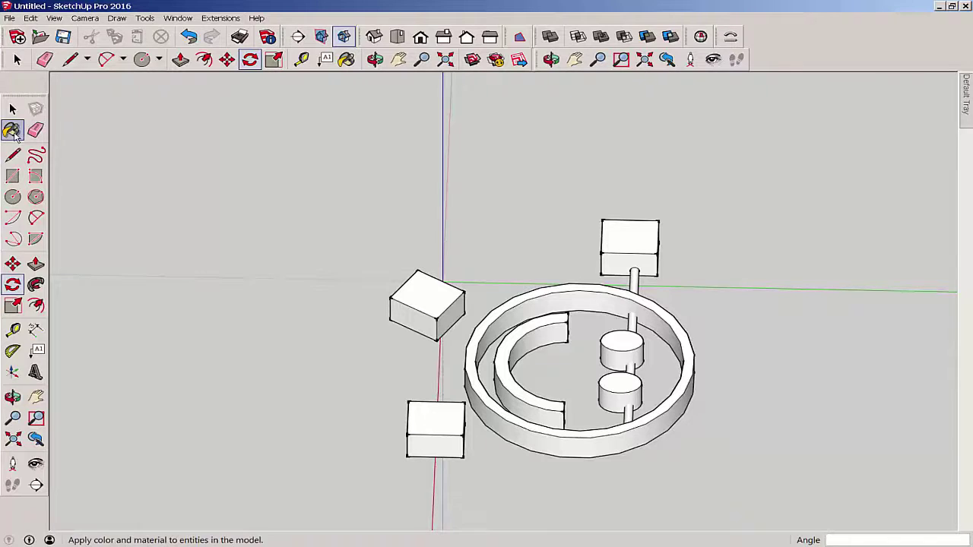
Step: Draw a small circle on the rotated block's face and pull it into a rod reaching the ring
left_click(13, 197)
scroll(480, 329, "up", 6)
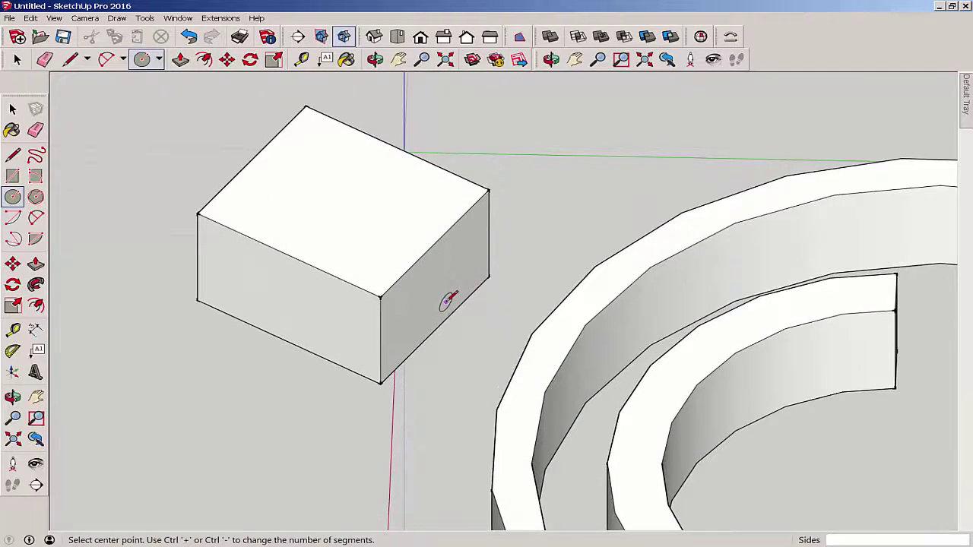
left_click(447, 301)
left_click(447, 292)
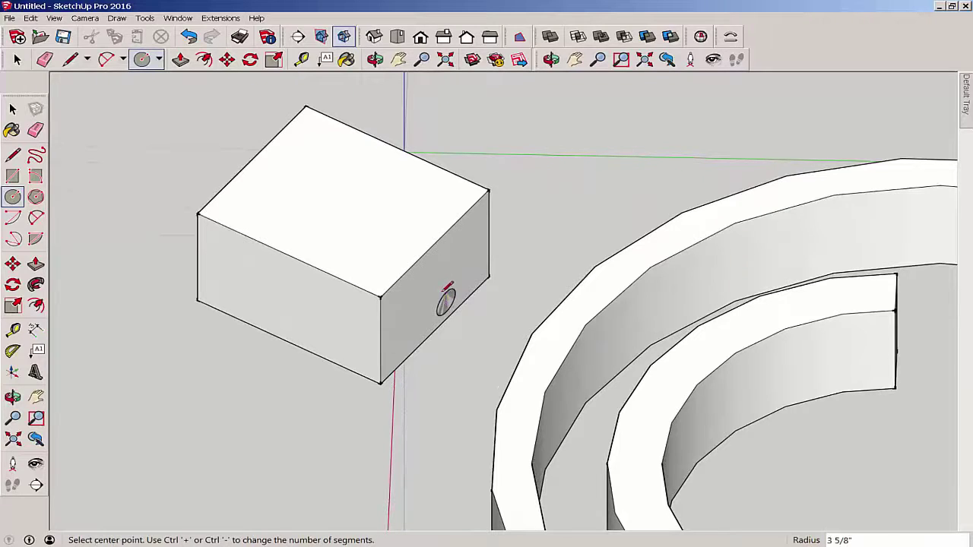
left_click(35, 264)
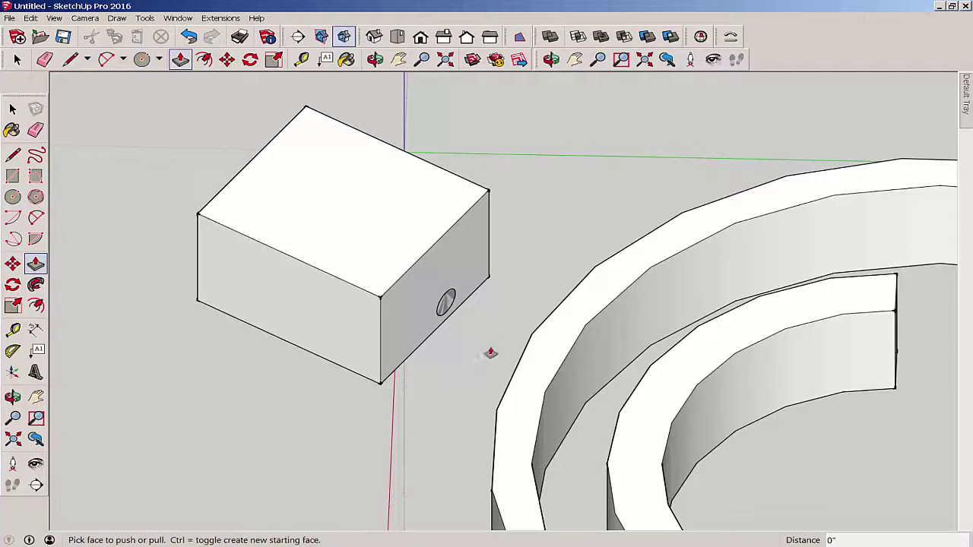
left_click_drag(447, 303, 668, 386)
scroll(667, 385, "down", 2)
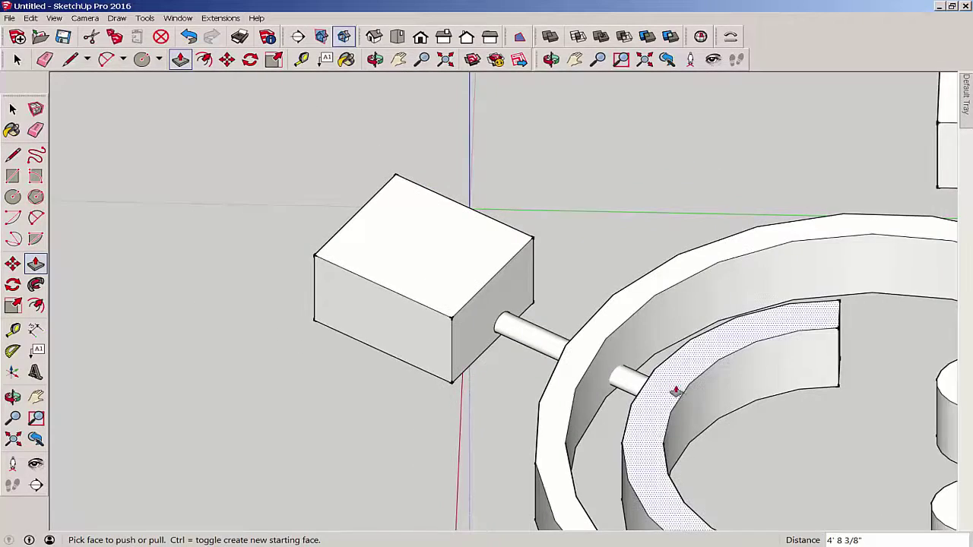
scroll(318, 431, "down", 5)
middle_click_drag(318, 431, 591, 455)
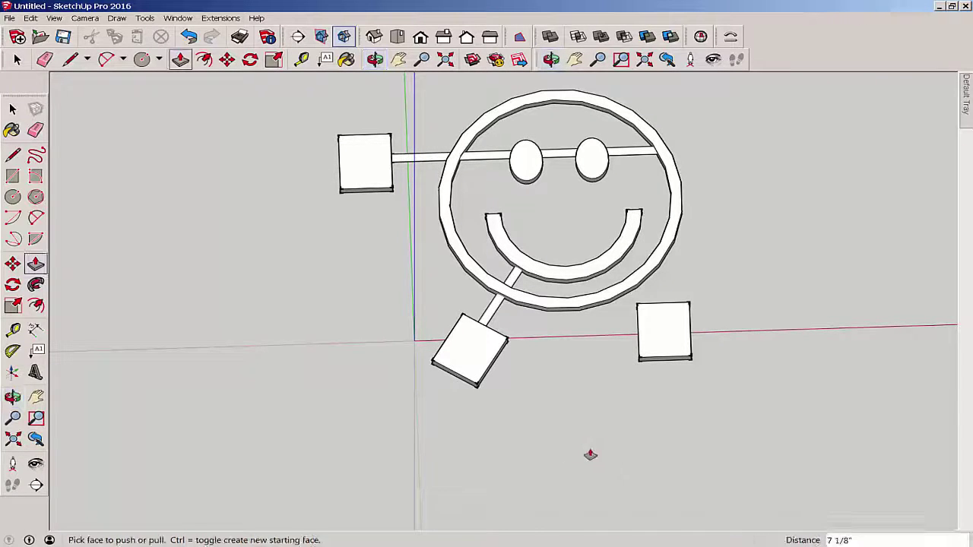
left_click(12, 108)
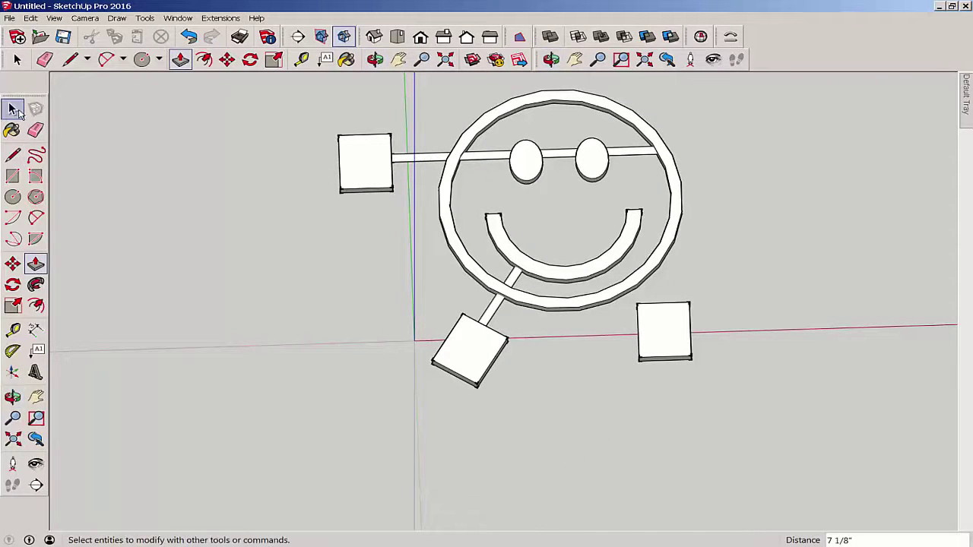
Step: Delete the lower-right block and copy the tilted block to the right of the smiley
left_click(655, 339)
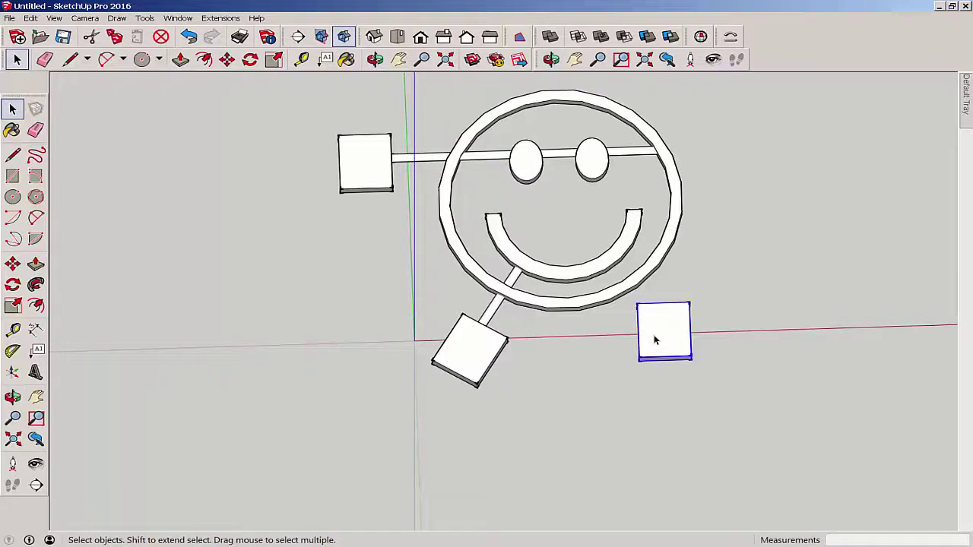
key("Delete")
left_click(464, 361)
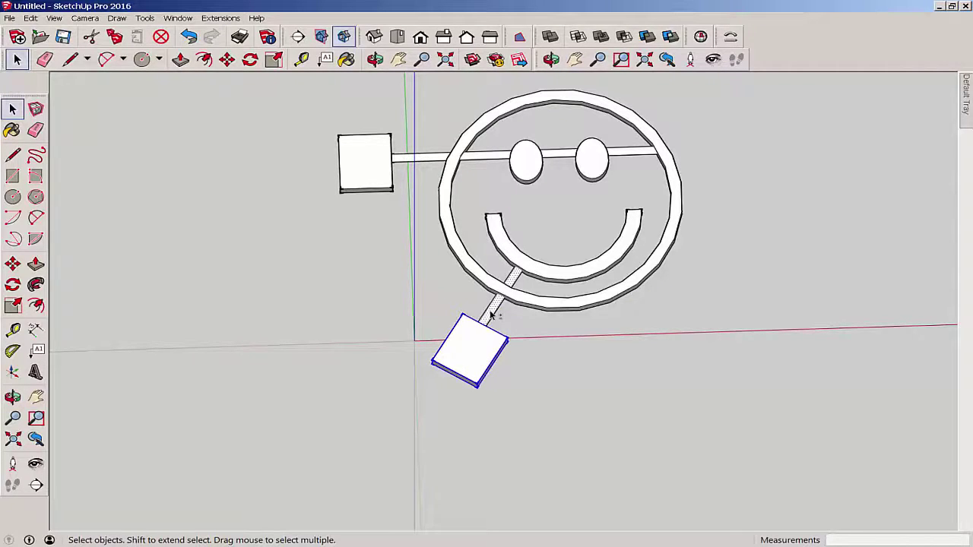
scroll(494, 315, "up", 2)
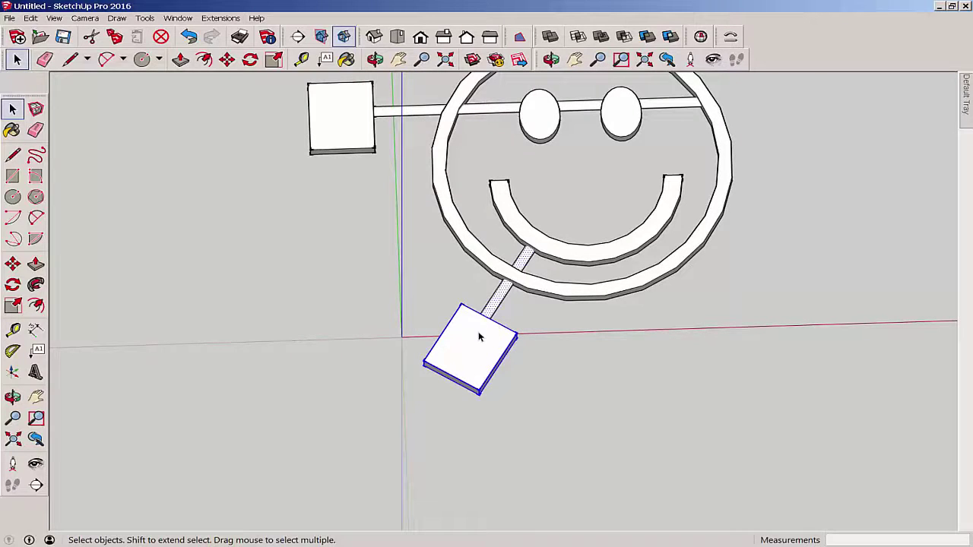
key("m")
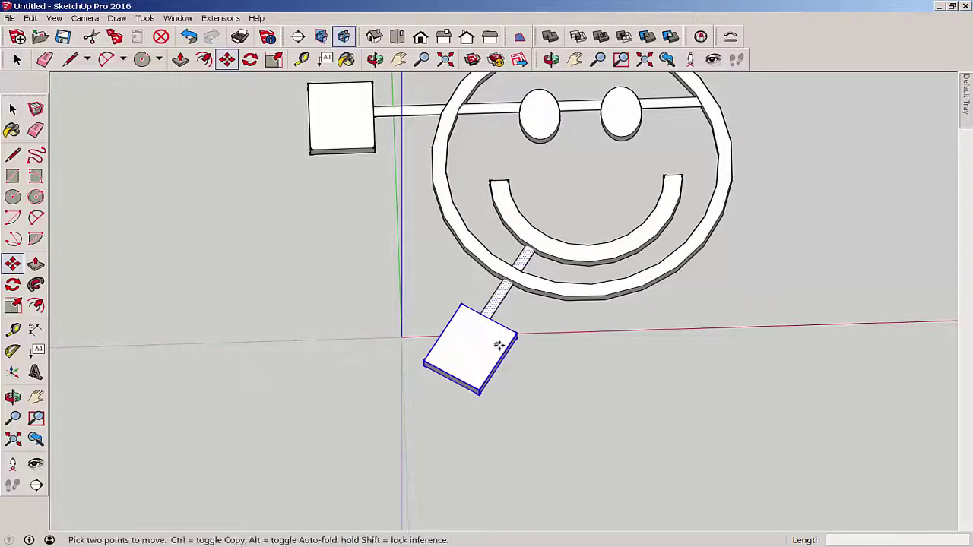
key("ctrl")
left_click(477, 346)
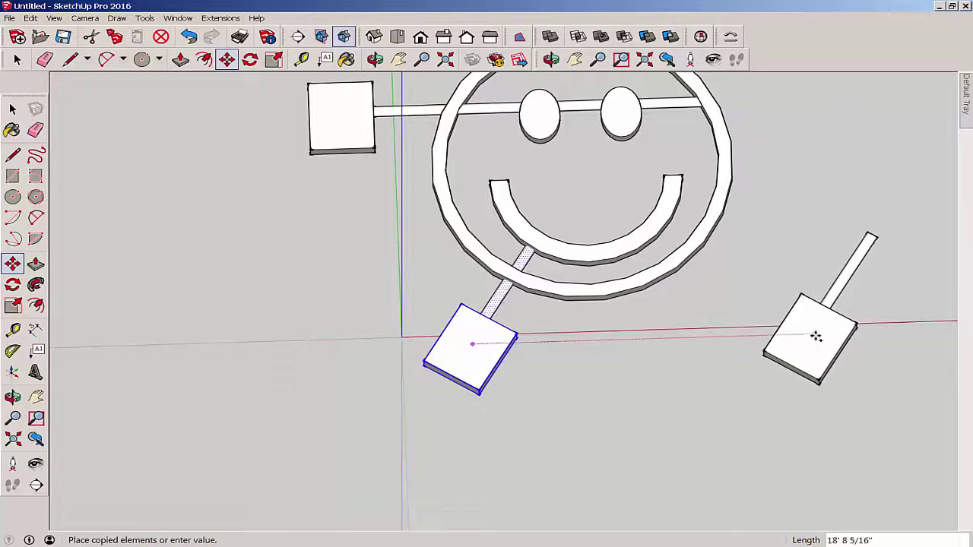
left_click(809, 339)
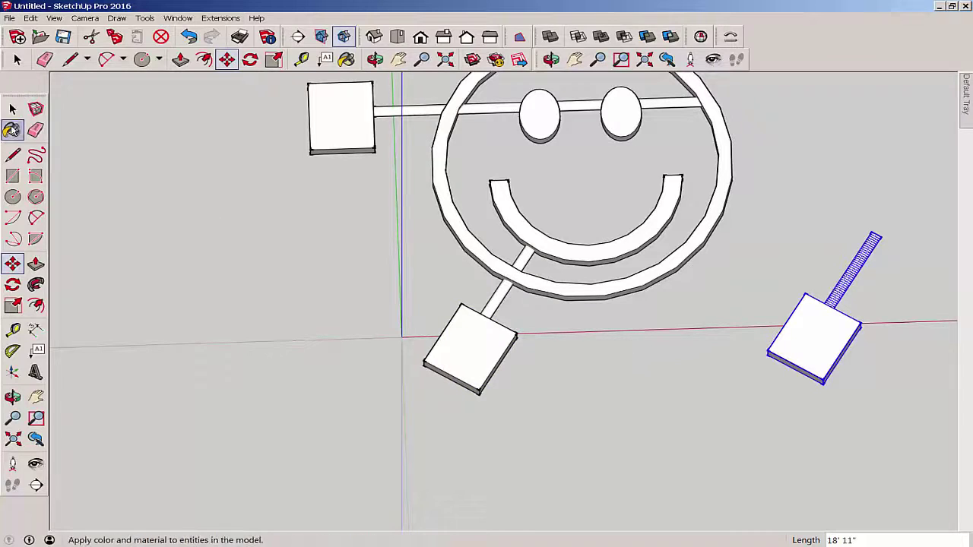
Step: Flip the copied block-and-rod handle along the red direction
left_click(12, 108)
right_click(811, 341)
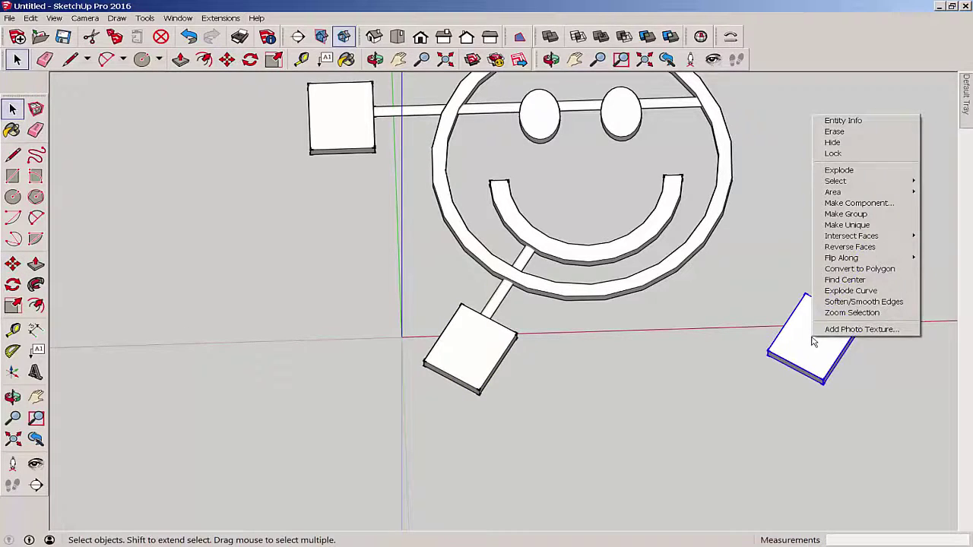
right_click(805, 338)
mouse_move(836, 255)
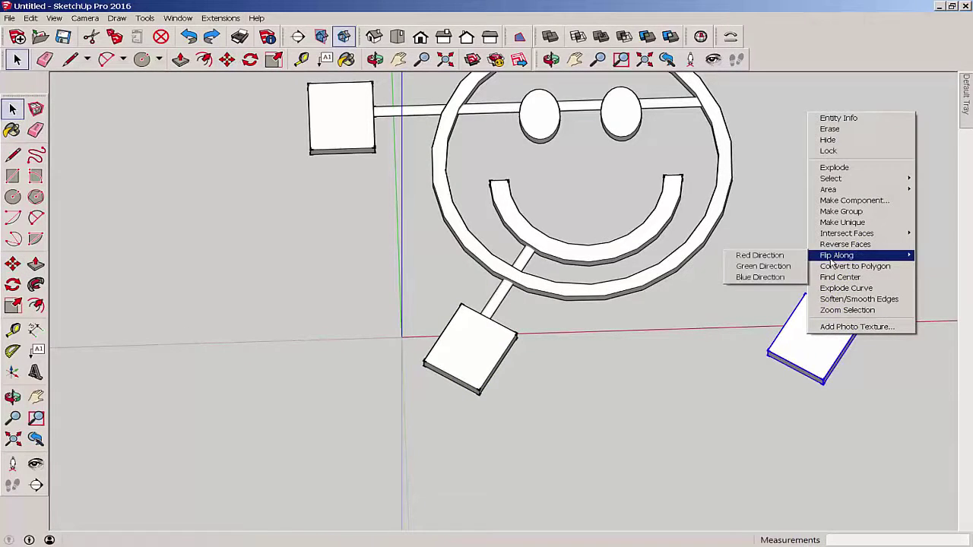
left_click(757, 258)
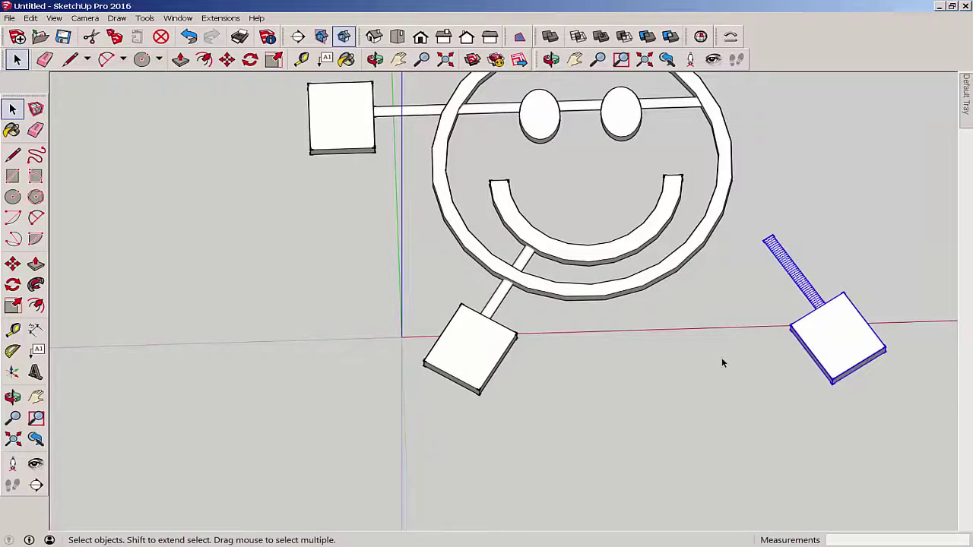
Step: Copy the flipped box onto the end of the lower-right arm
key("m")
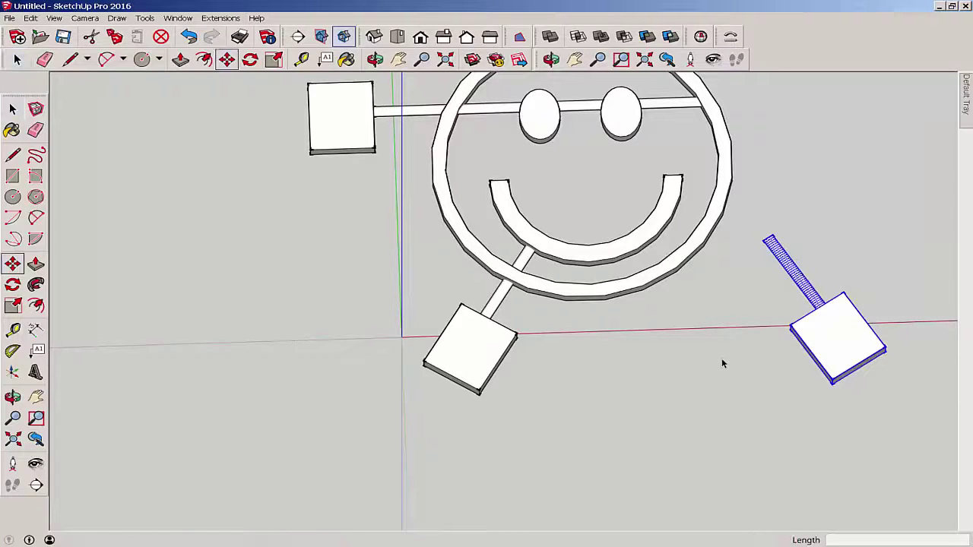
key("ctrl")
left_click(834, 343)
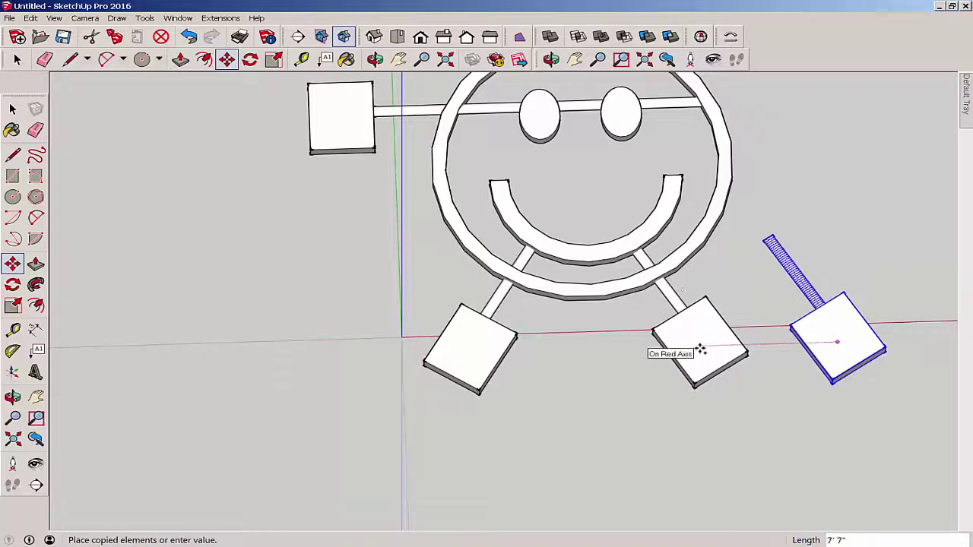
left_click(705, 343)
key("l")
key("space")
Step: Delete the leftover flipped box and its arm rod on the far right
left_click(833, 351)
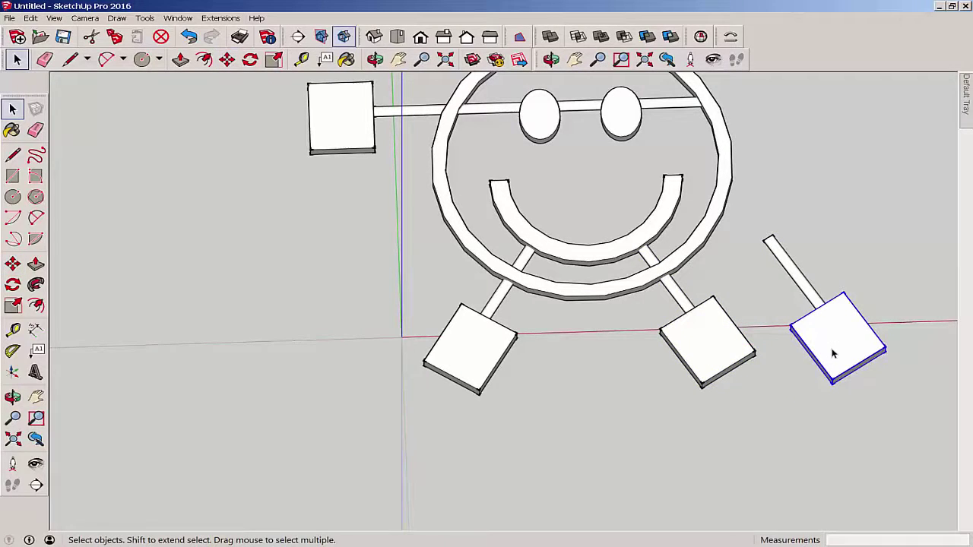
key("Delete")
left_click(811, 290)
key("Delete")
scroll(616, 417, "down", 2)
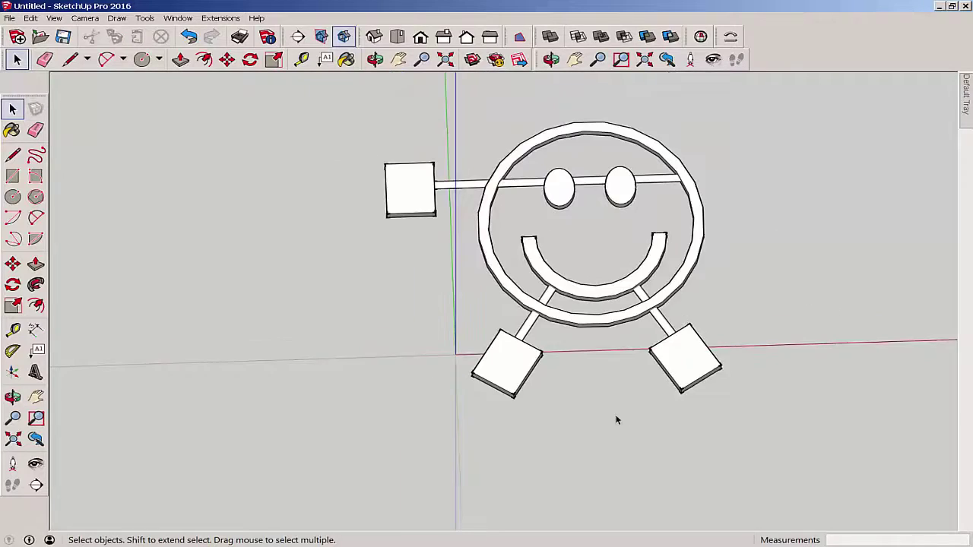
Step: Orbit and zoom around the pancake cutter to inspect its raised ring, eyes, smile and handles
middle_click_drag(617, 417, 555, 300)
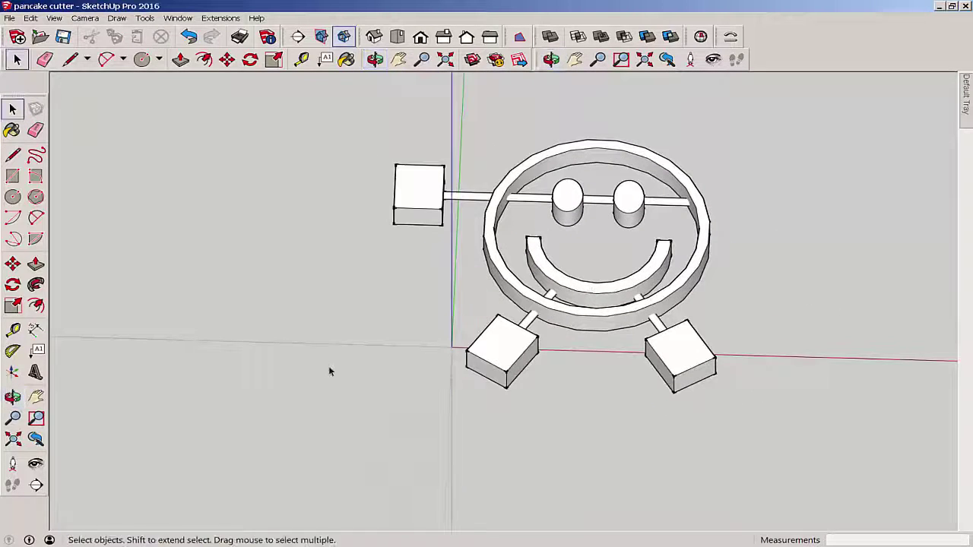
middle_click_drag(329, 366, 235, 282)
scroll(537, 242, "up", 3)
scroll(537, 242, "up", 2)
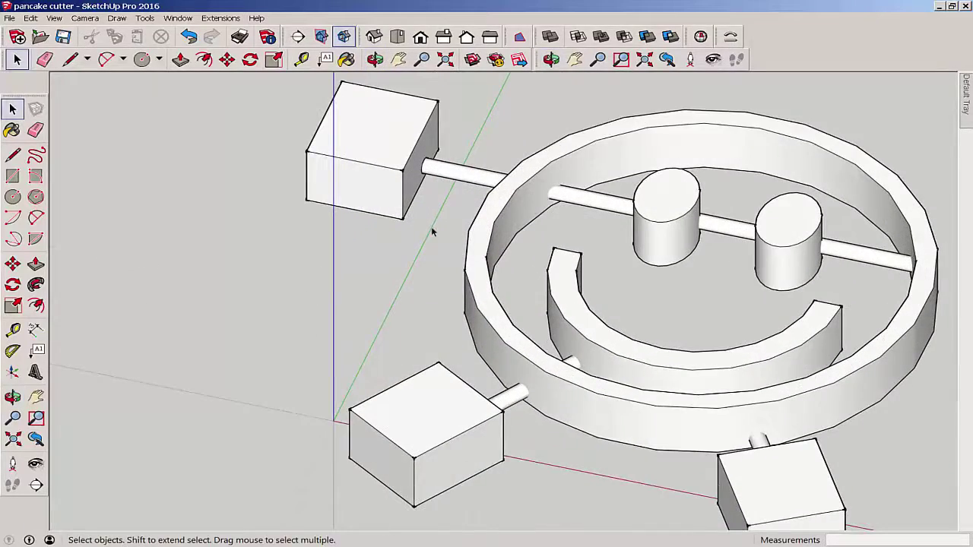
middle_click_drag(433, 232, 649, 206)
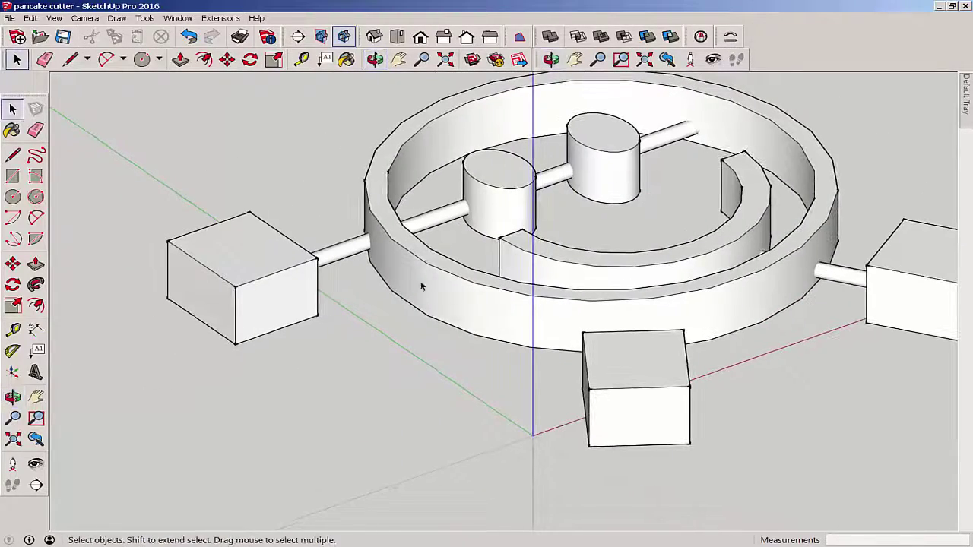
middle_click_drag(489, 378, 258, 521)
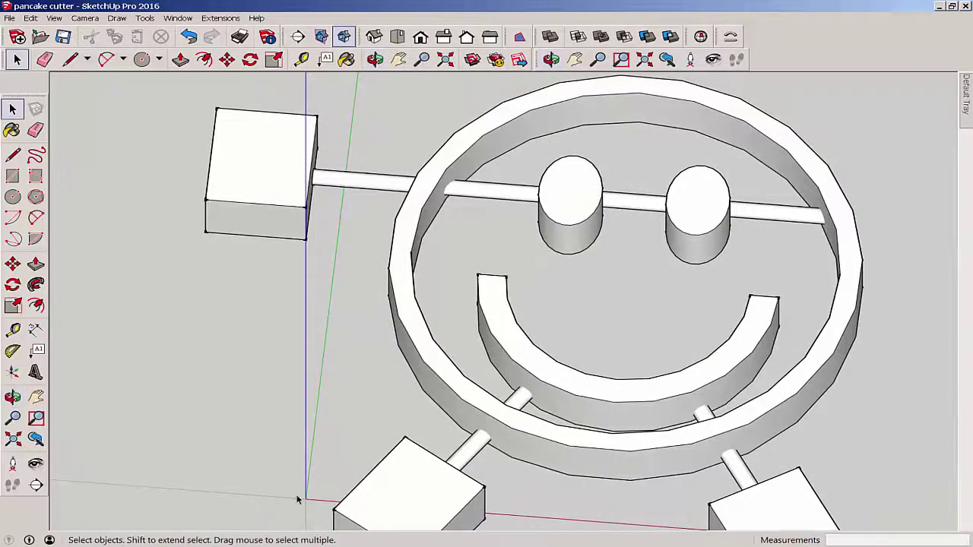
scroll(369, 434, "down", 2)
middle_click_drag(369, 434, 283, 253)
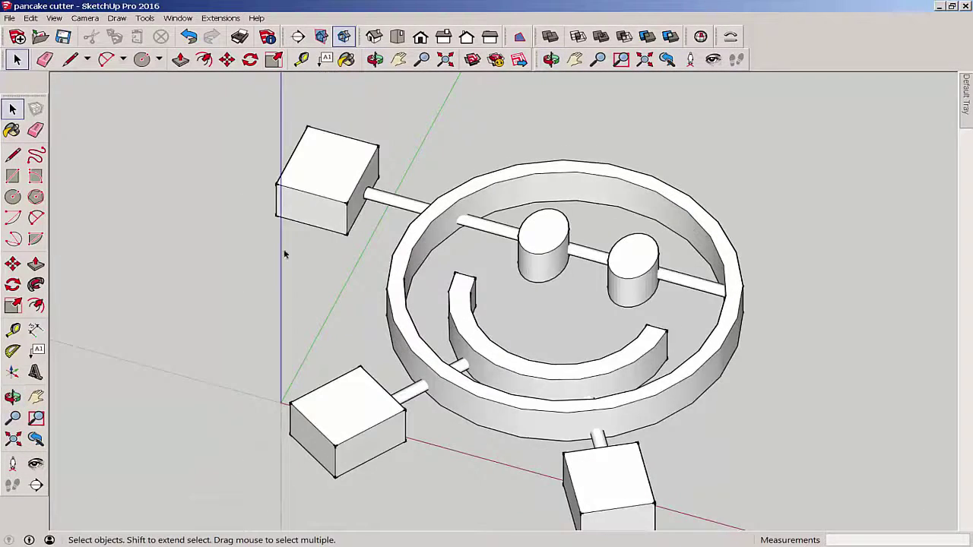
Step: Intersect the rod running through the eyes with the model
scroll(460, 222, "up", 4)
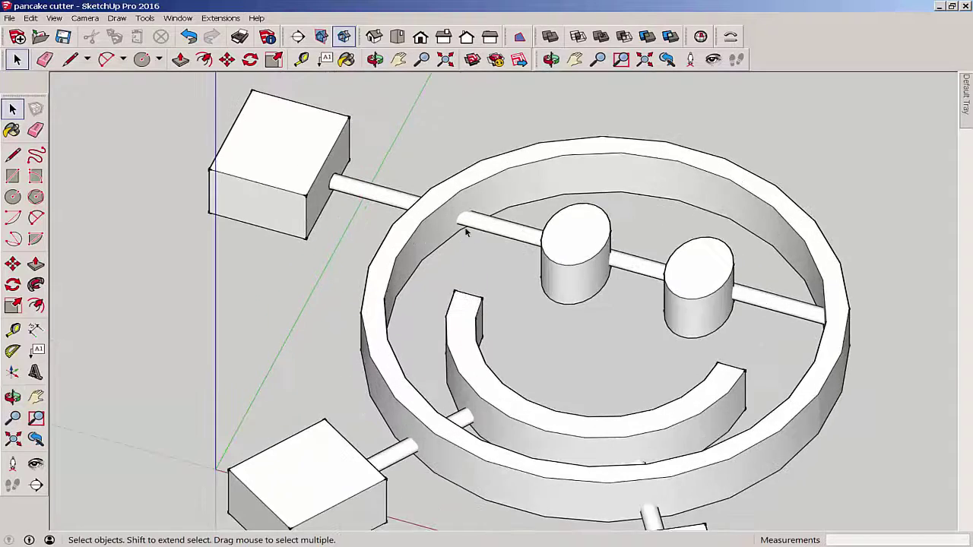
left_click(487, 219)
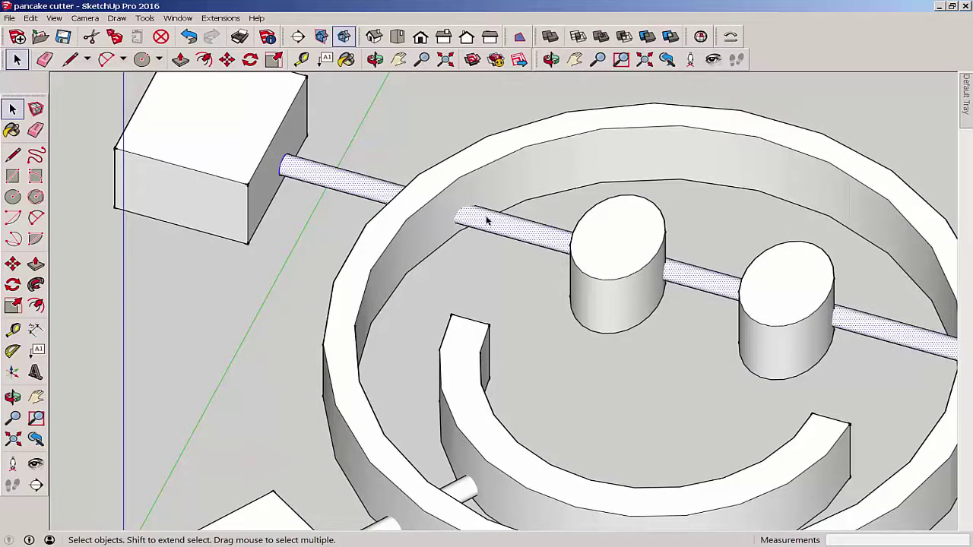
right_click(487, 220)
mouse_move(532, 317)
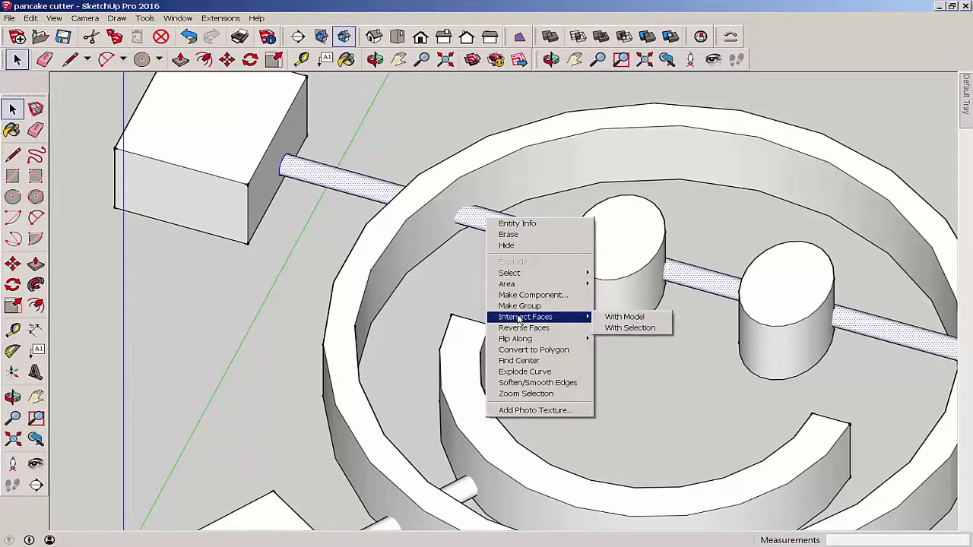
left_click(617, 318)
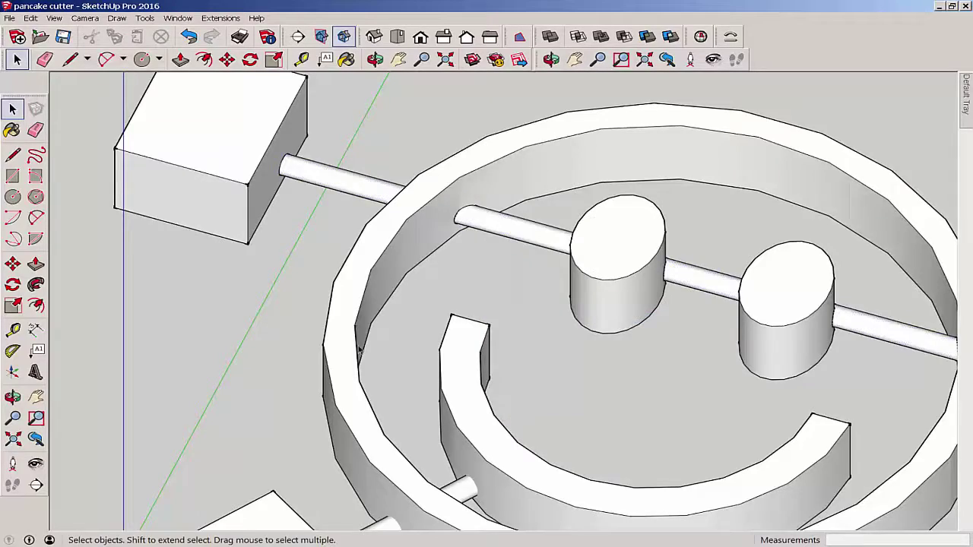
Step: Intersect the right handle rod with the model
scroll(321, 353, "down", 3)
middle_click_drag(321, 352, 730, 364)
scroll(768, 373, "up", 5)
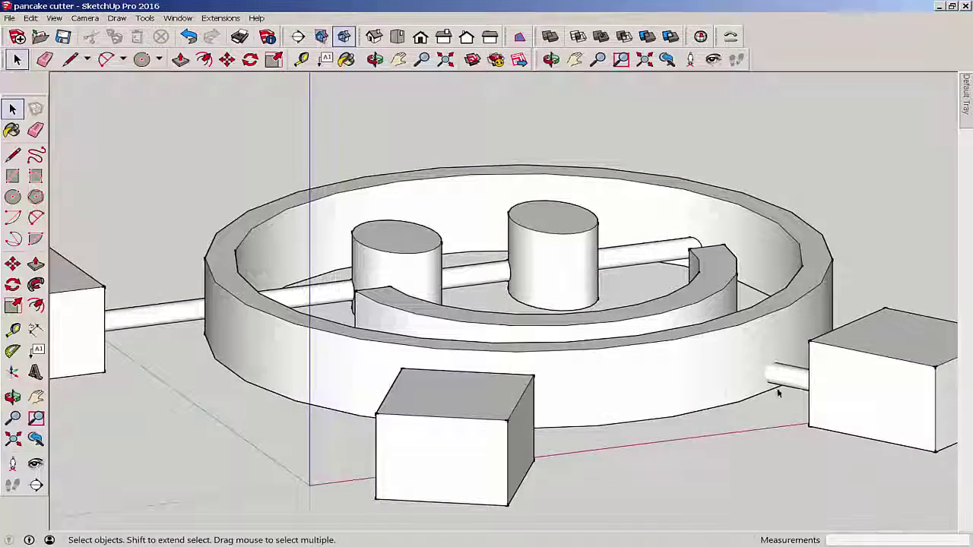
left_click(783, 374)
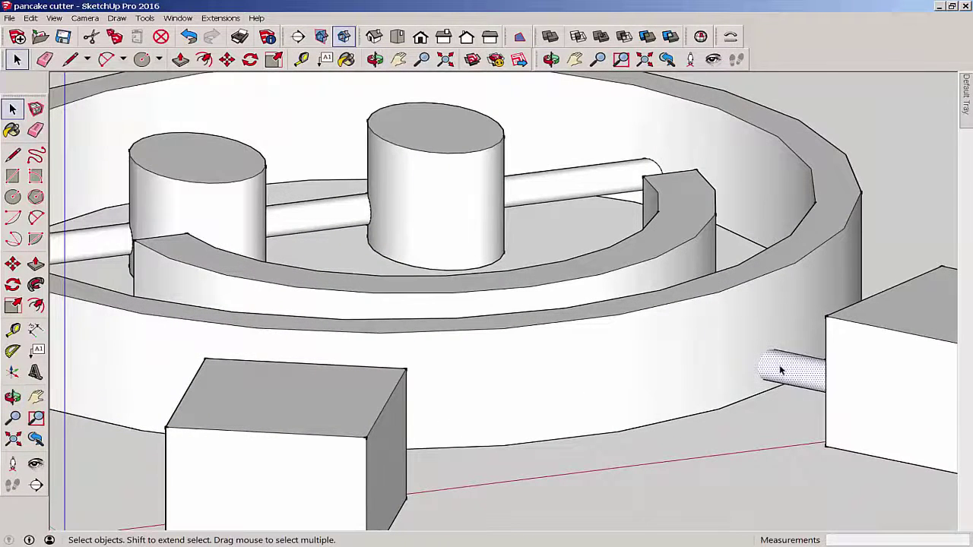
right_click(782, 371)
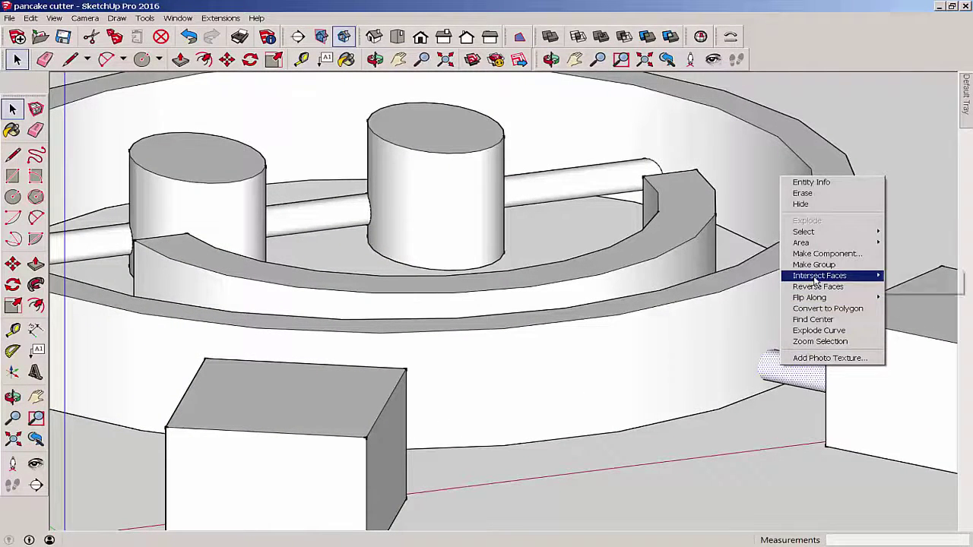
mouse_move(817, 275)
left_click(905, 277)
Step: Intersect the left handle rod with the model and check the result
middle_click_drag(441, 456, 276, 445)
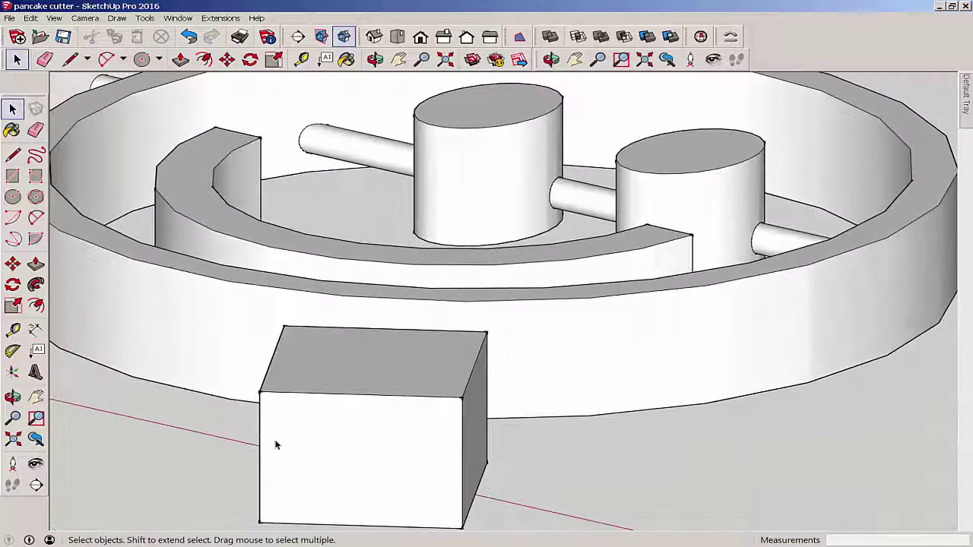
middle_click_drag(293, 363, 340, 374)
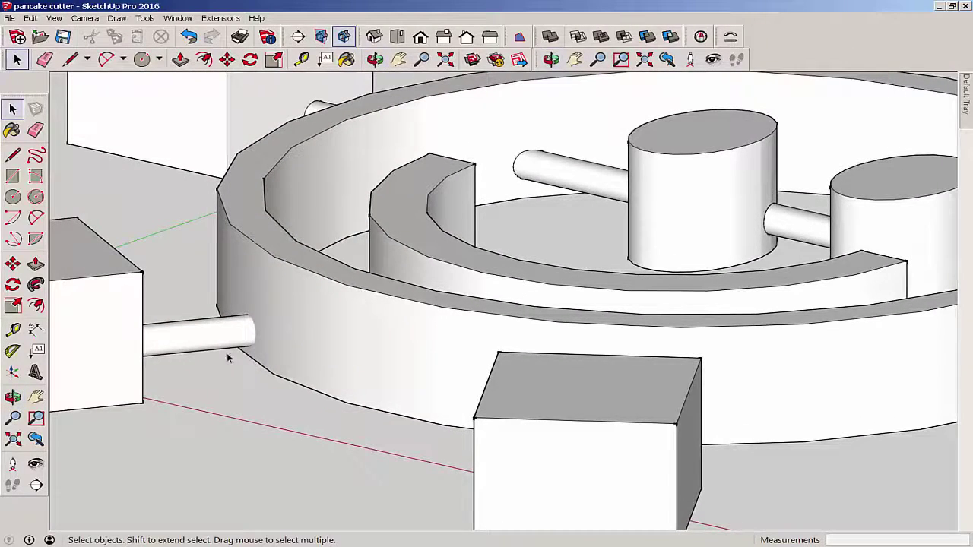
left_click(217, 333)
right_click(228, 334)
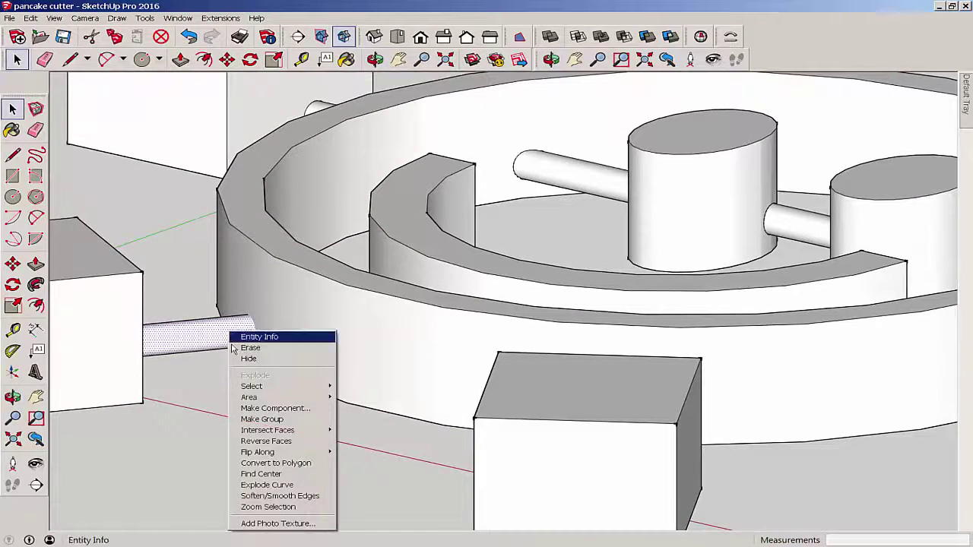
mouse_move(259, 430)
left_click(384, 430)
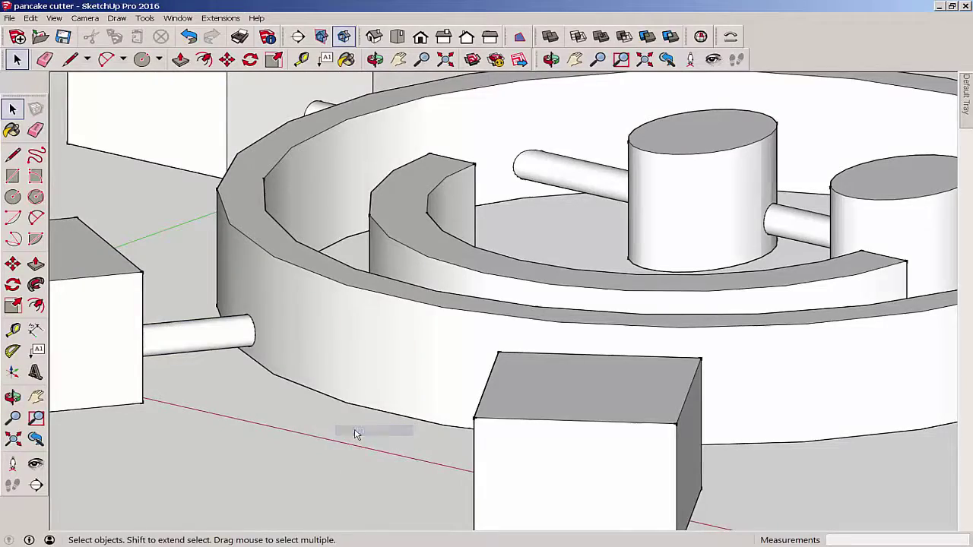
middle_click_drag(355, 430, 507, 272)
Step: Delete the upper-left and lower-left handle boxes along with their rods
scroll(504, 289, "down", 5)
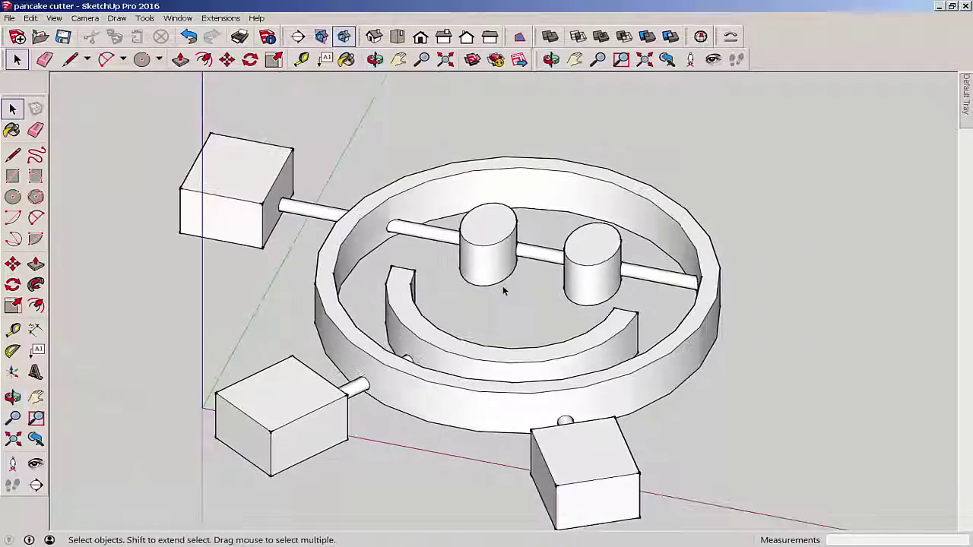
left_click(286, 216)
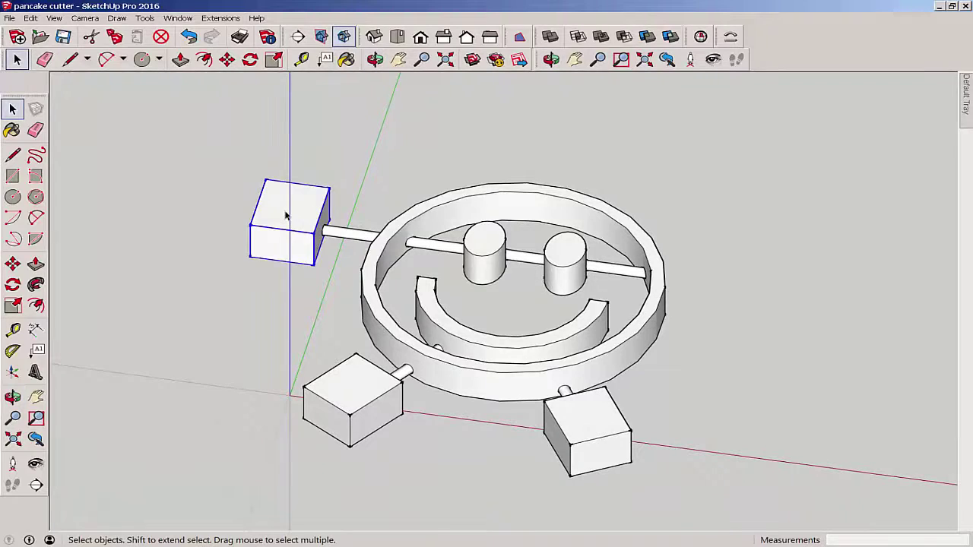
key("Delete")
left_click(337, 234)
key("Delete")
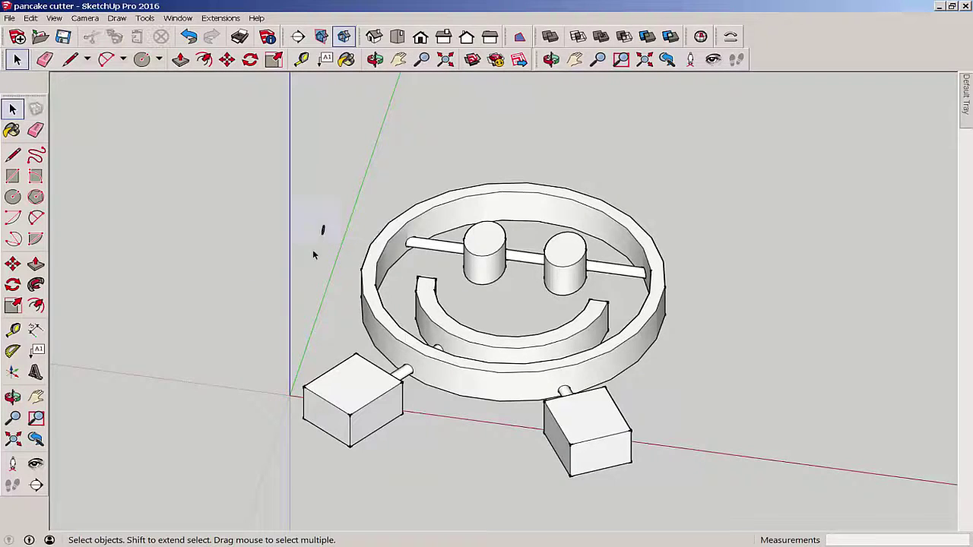
left_click(353, 411)
key("Delete")
left_click(388, 383)
key("Delete")
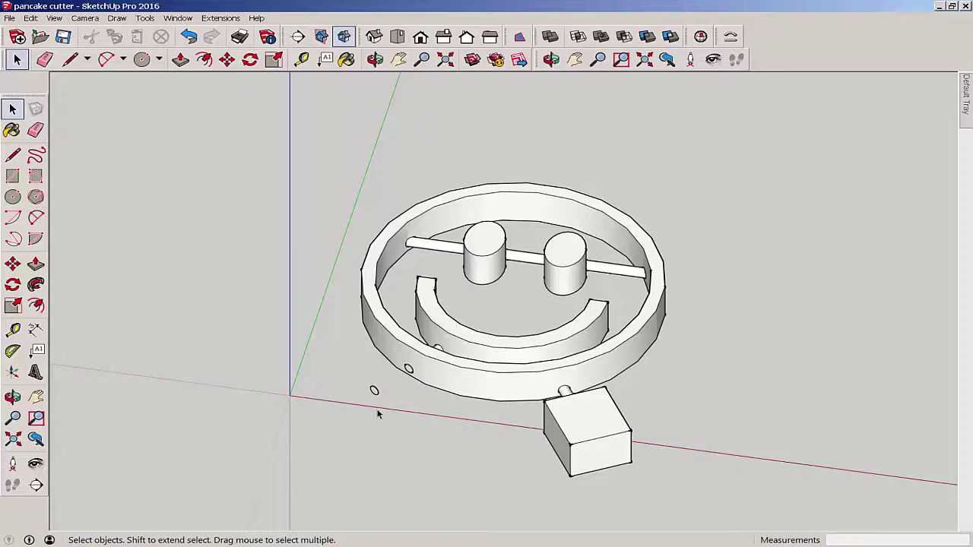
Step: Erase the leftover hole circle on the ring
scroll(405, 374, "up", 5)
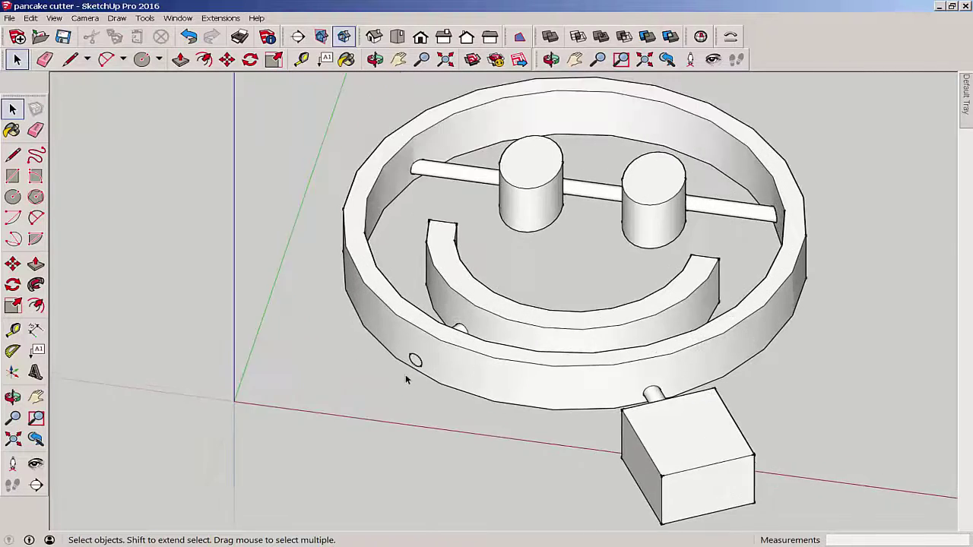
left_click(419, 355)
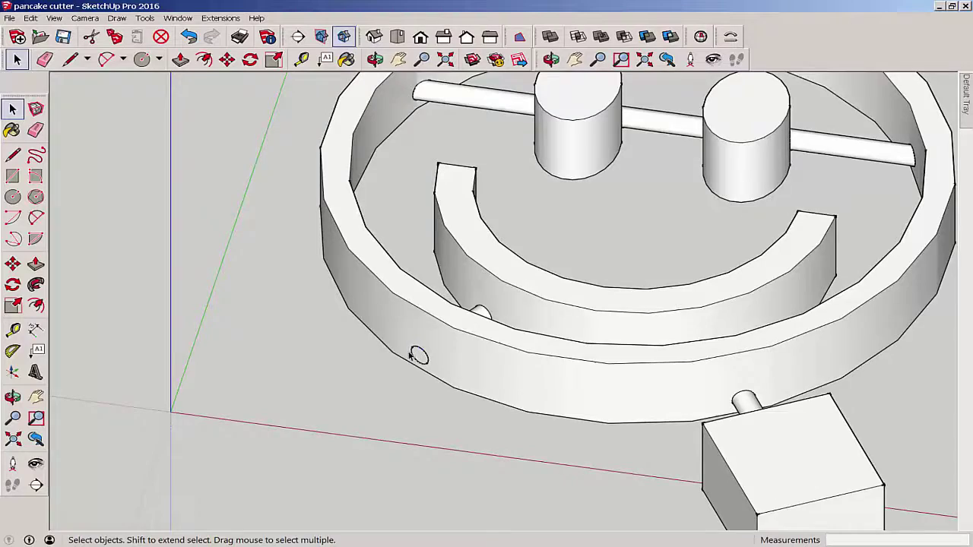
middle_click_drag(411, 357, 426, 336)
scroll(414, 330, "up", 5)
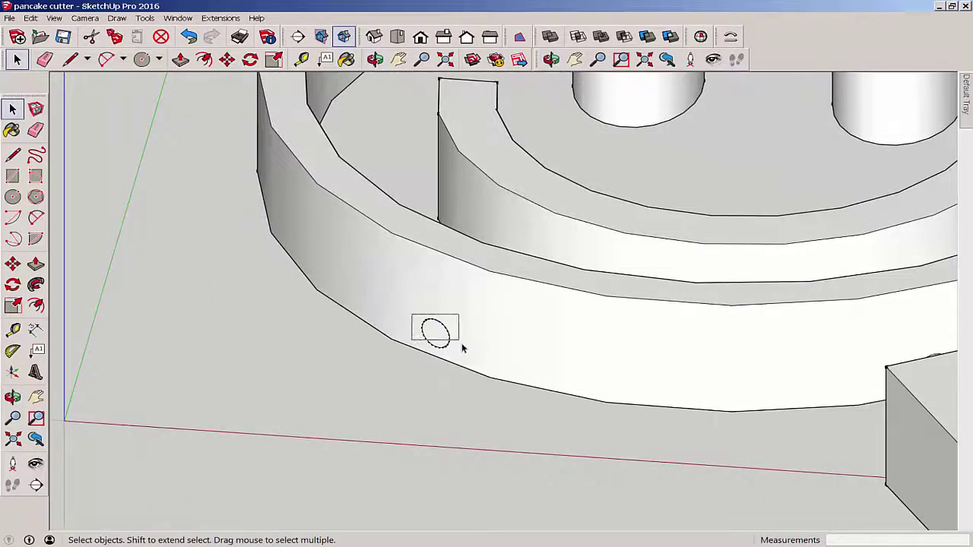
scroll(464, 326, "down", 3)
key("Delete")
Step: Erase the remaining handle box and the peg protruding from the outer wall
mouse_move(460, 297)
middle_mouse_down()
mouse_move(326, 373)
mouse_move(422, 385)
middle_mouse_up()
scroll(423, 385, "down", 3)
middle_click_drag(311, 322, 240, 411)
left_click(240, 411)
key("Delete")
scroll(221, 408, "up", 2)
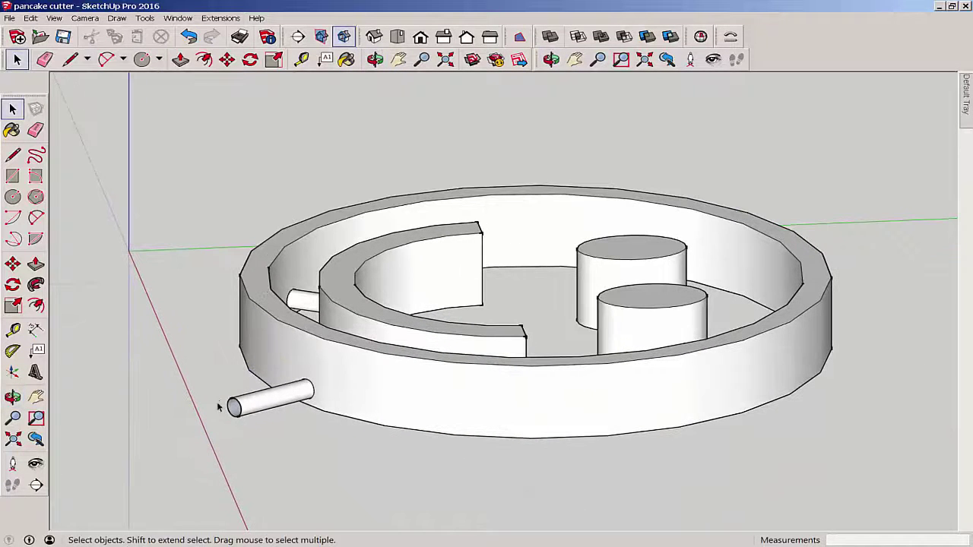
left_click(256, 420)
key("Delete")
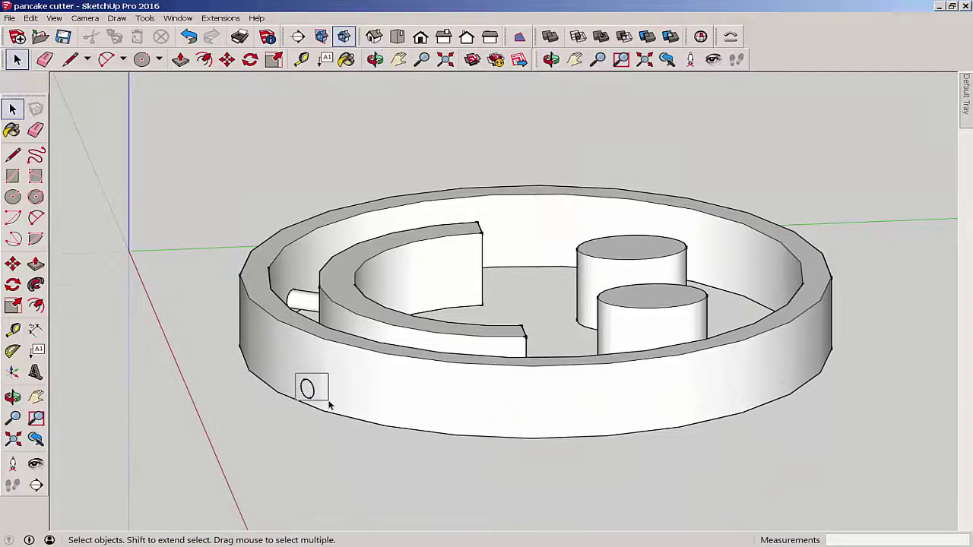
middle_click_drag(328, 405, 324, 337)
scroll(192, 331, "down", 3)
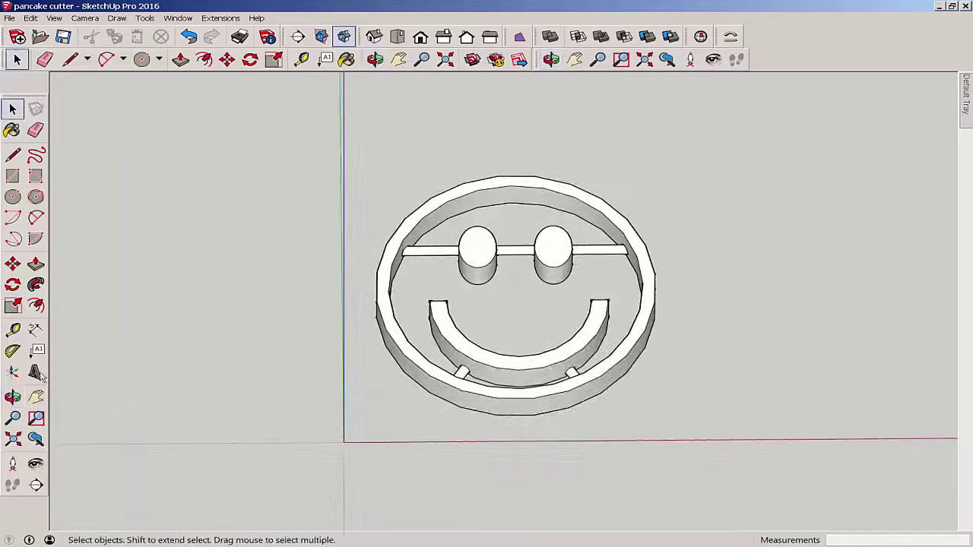
Step: Measure across the ring with the Tape Measure and resize the whole model to 4 inches
left_click(12, 329)
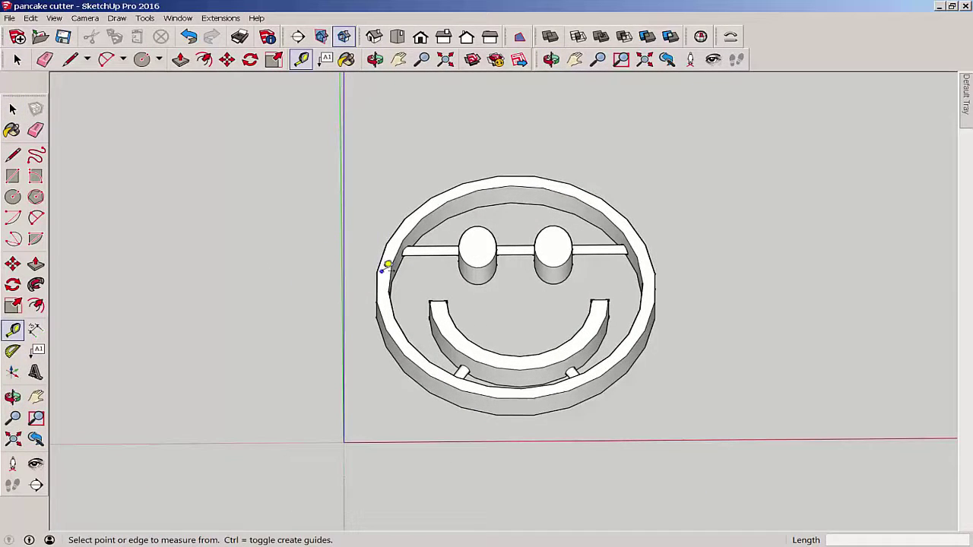
left_click(381, 270)
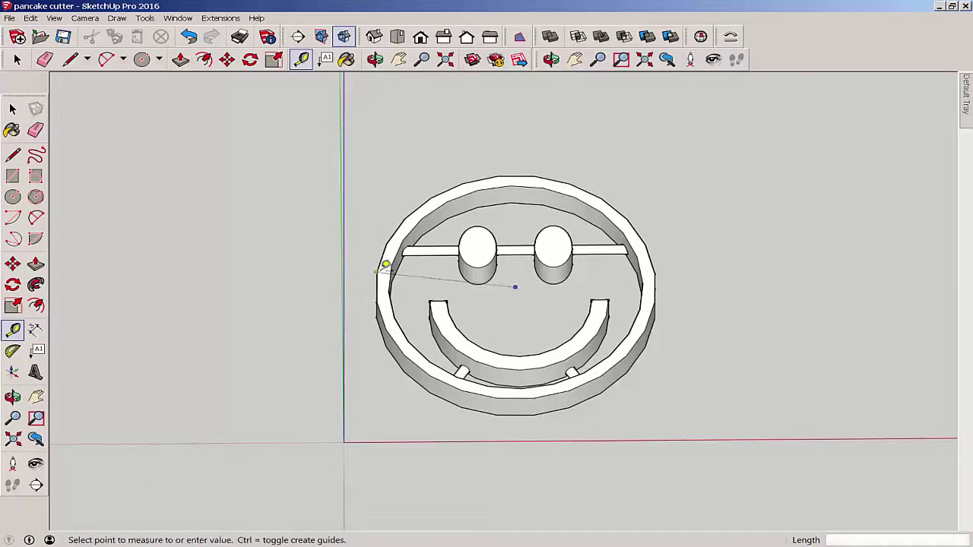
left_click(659, 268)
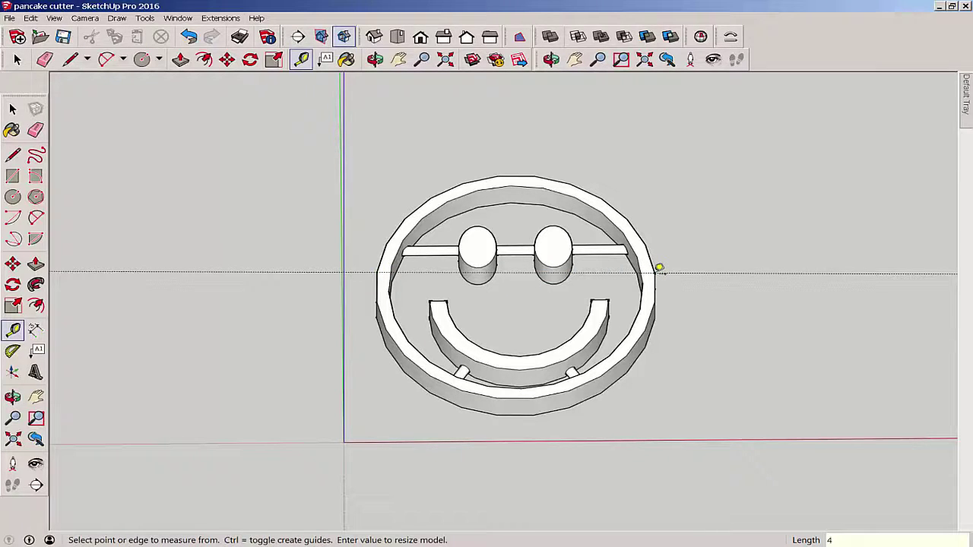
key("Return")
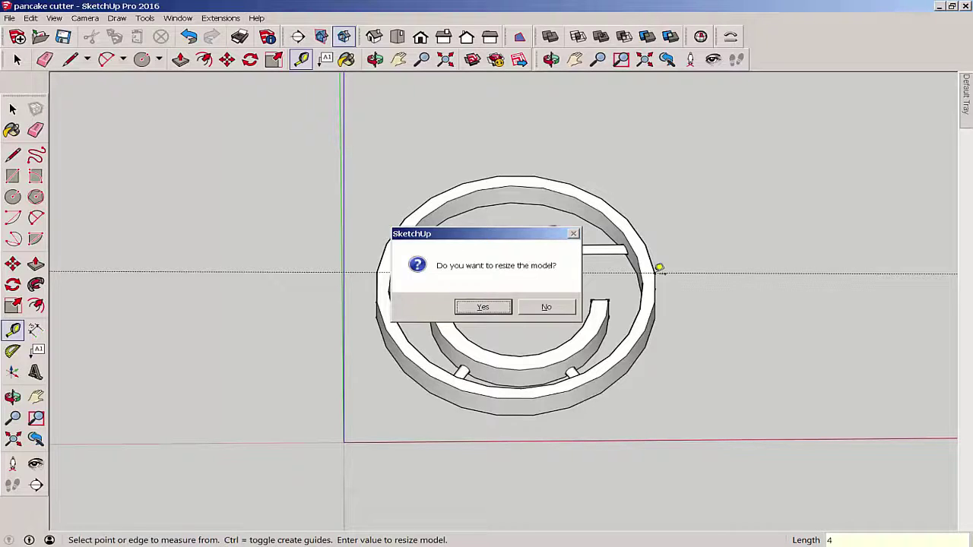
key("Return")
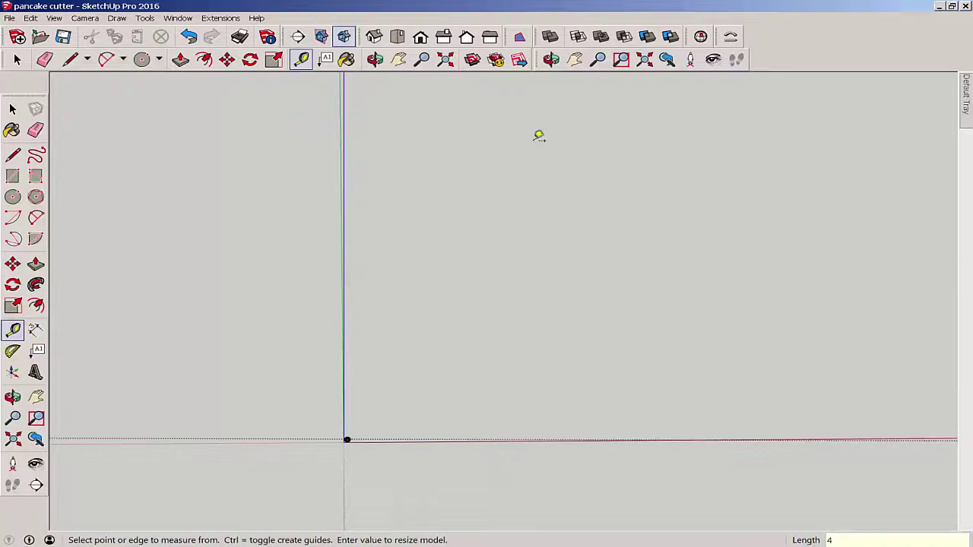
left_click(446, 59)
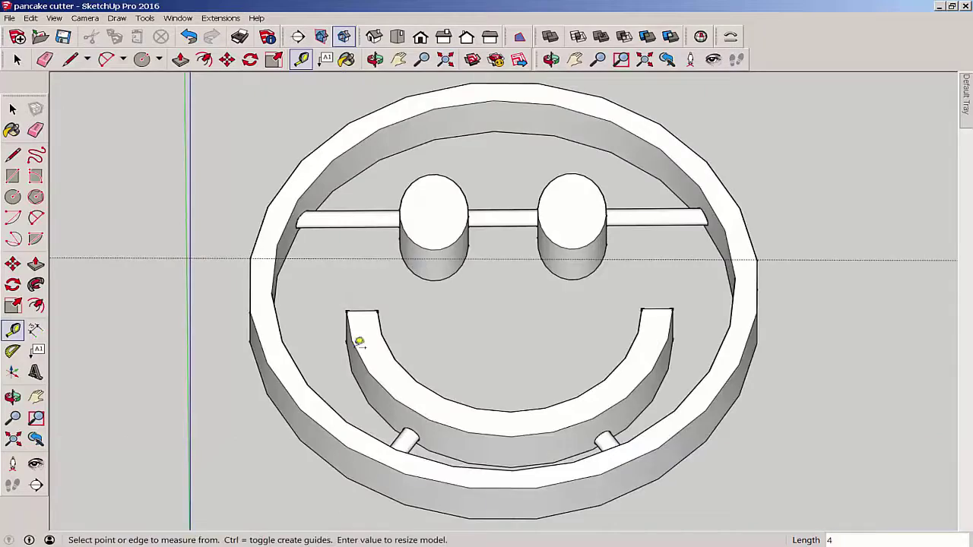
Step: Begin measuring the outer rim's height with the Tape Measure
middle_click_drag(358, 341, 301, 230)
key("t")
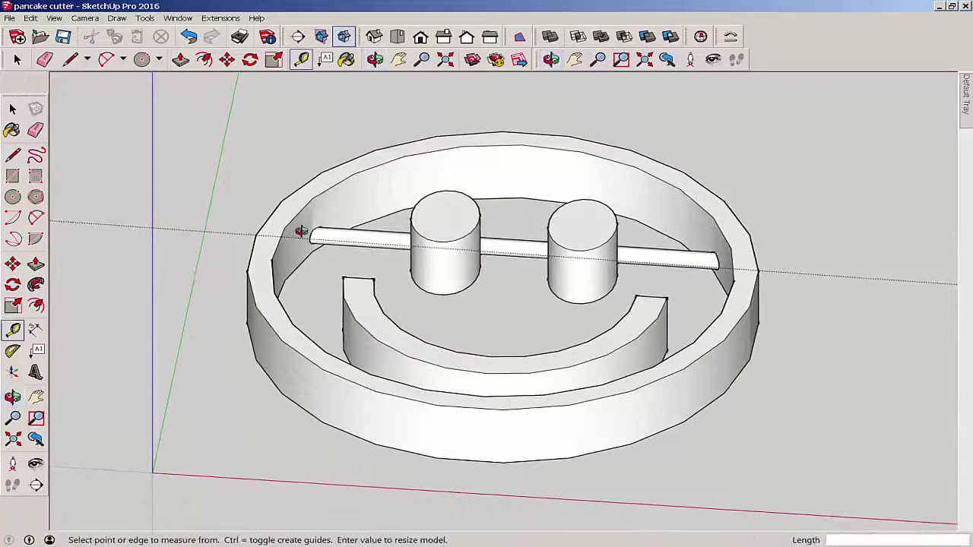
middle_click_drag(286, 356, 285, 311)
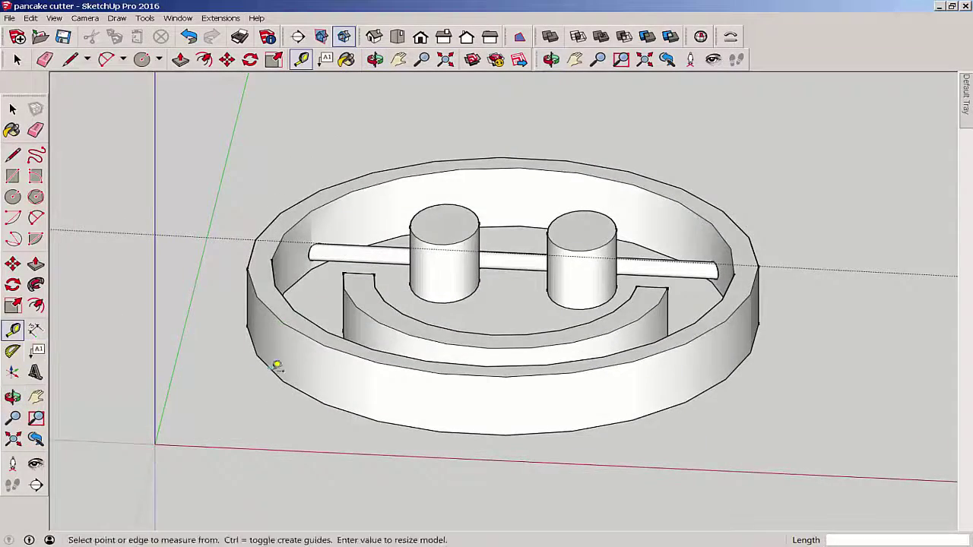
middle_click_drag(317, 375, 327, 339)
left_click(320, 370)
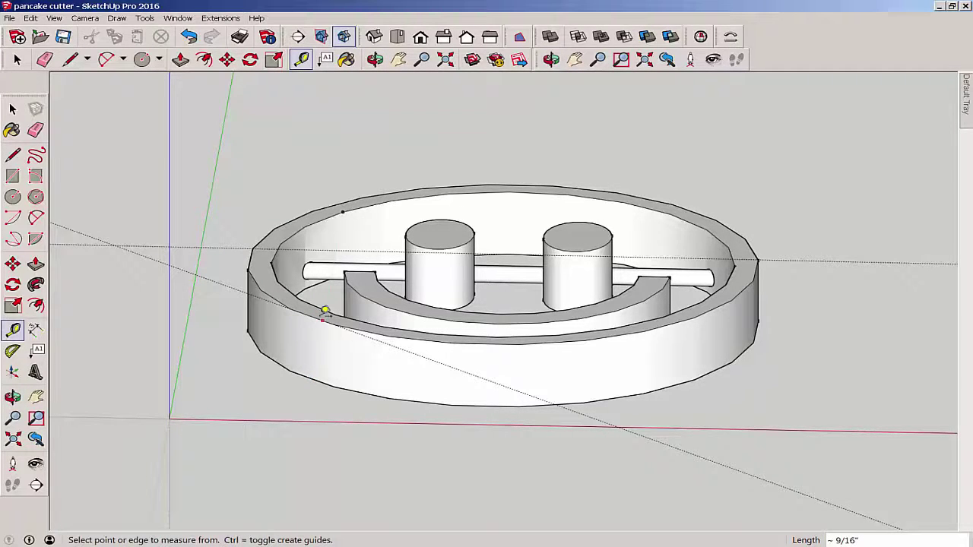
Step: Lower the outer rim's top face by 1/8" and push both eye cylinders down to match
left_click(36, 265)
mouse_move(241, 311)
middle_mouse_down()
mouse_move(224, 419)
mouse_move(248, 295)
middle_mouse_up()
left_click_drag(251, 293, 255, 288)
left_click(441, 206)
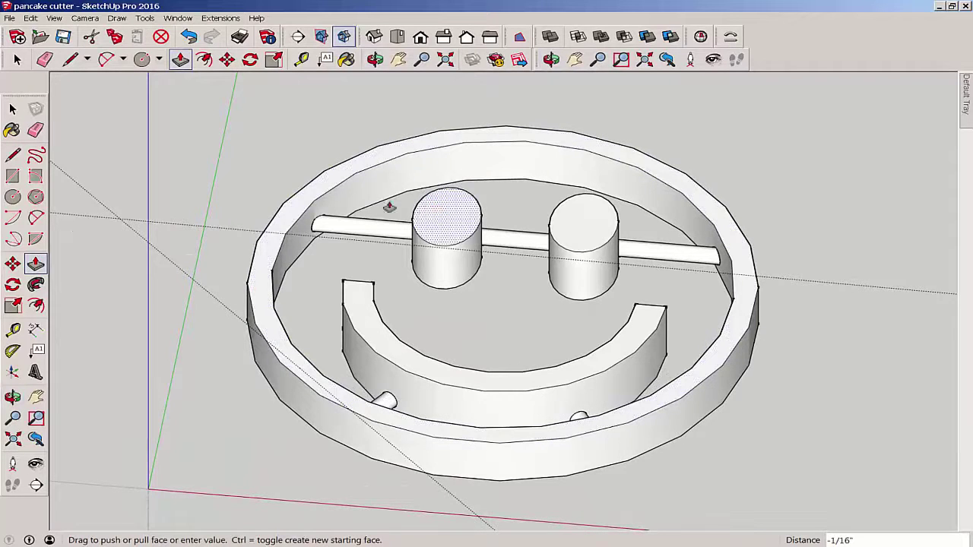
left_click(348, 183)
left_click(550, 220)
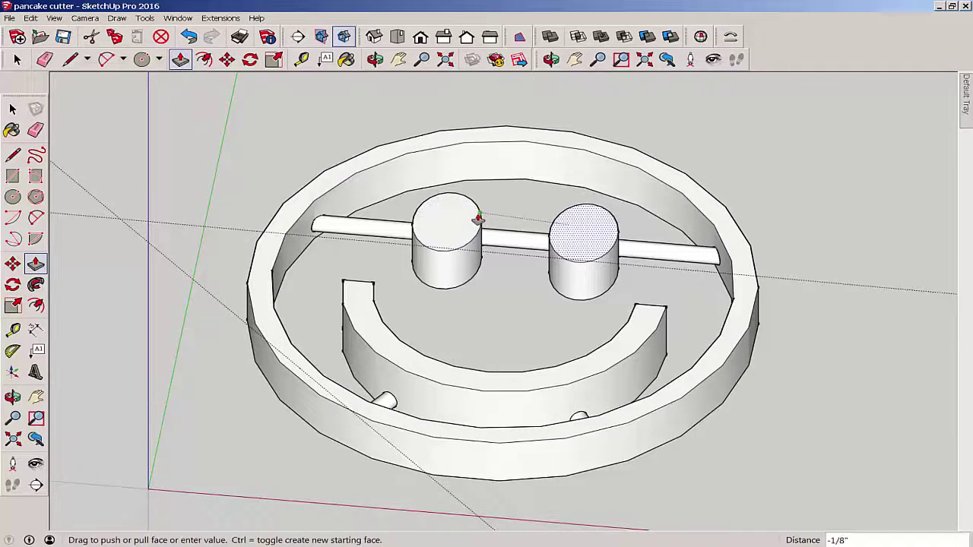
left_click(478, 214)
Step: Push the mouth's top face down to the same height as the eyes
middle_click_drag(310, 326, 604, 384)
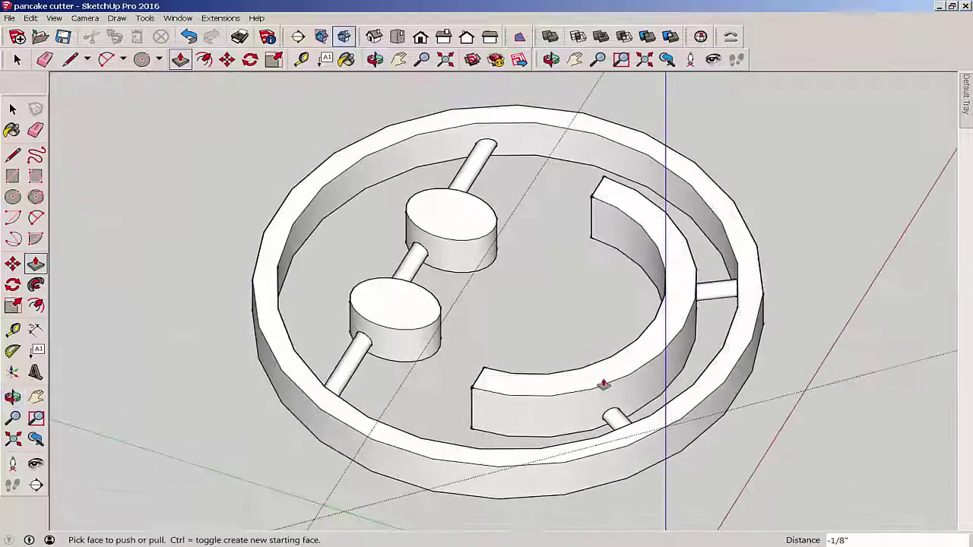
left_click(590, 380)
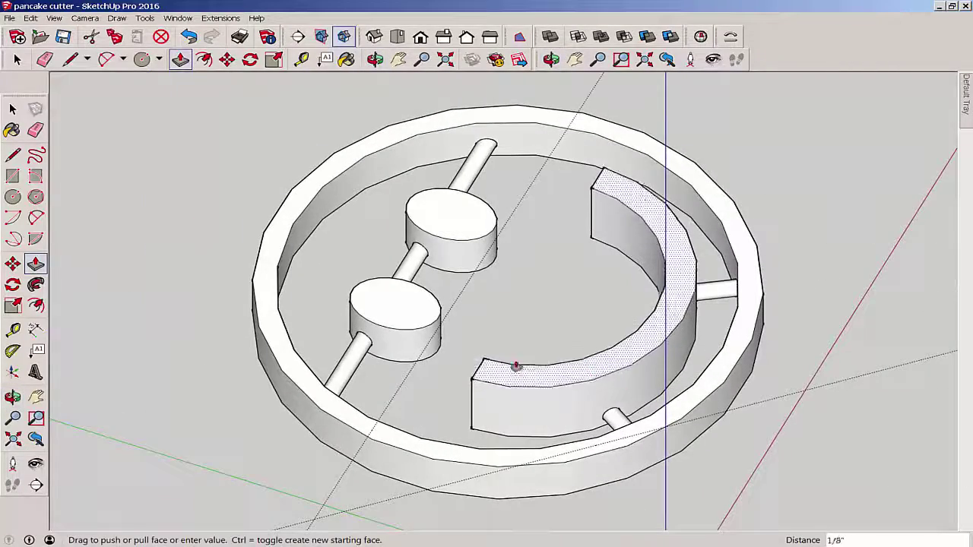
left_click(415, 333)
scroll(484, 382, "down", 2)
middle_click_drag(497, 382, 334, 359)
key("space")
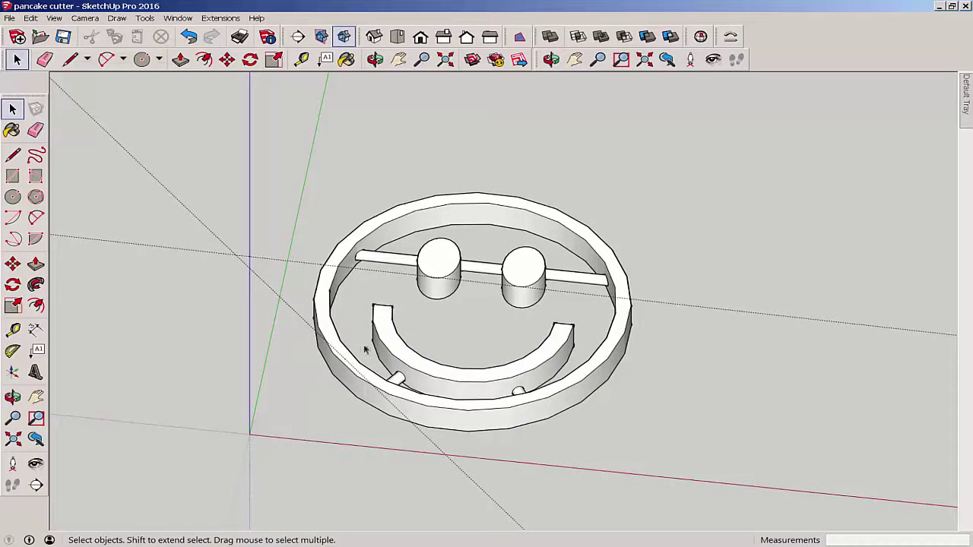
Step: Group the entire smiley cutter
left_click_drag(280, 169, 775, 454)
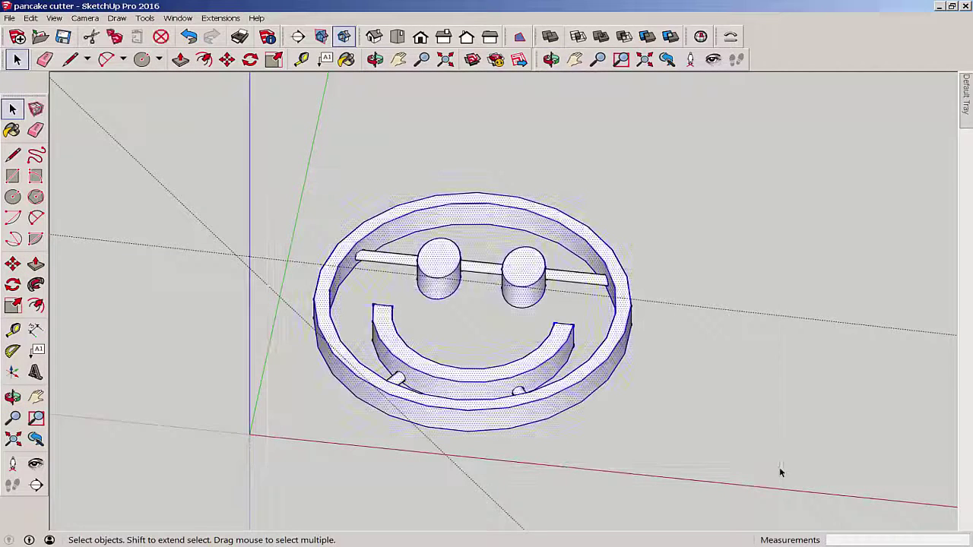
right_click(619, 287)
left_click(651, 371)
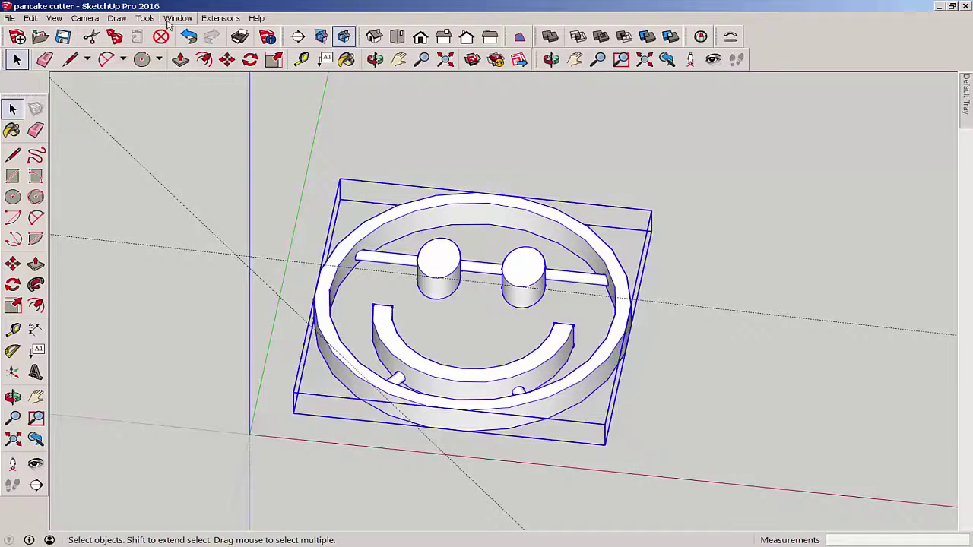
Step: Clean the group with CleanUp³ (23 edges, 13 faces removed) and inspect it with Solid Inspector²
left_click(219, 18)
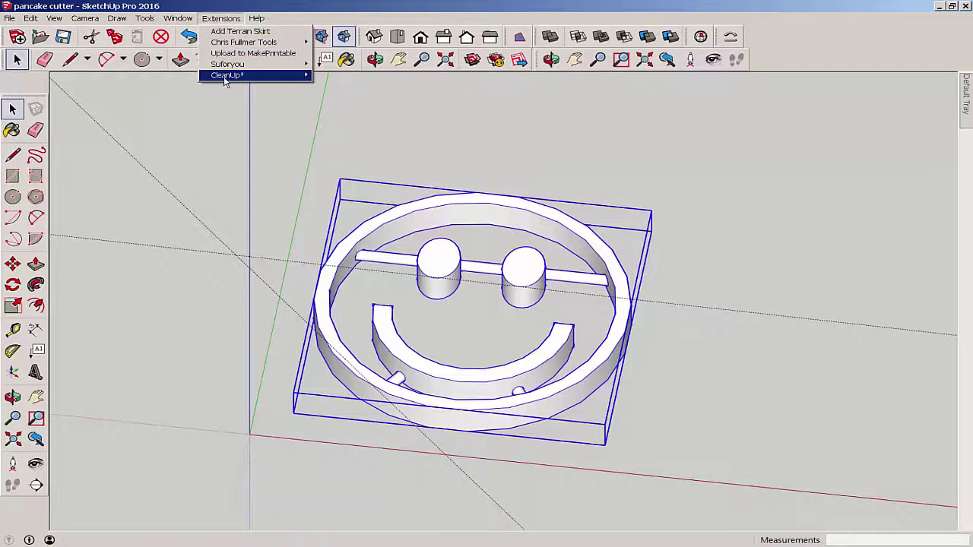
mouse_move(235, 74)
left_click(335, 75)
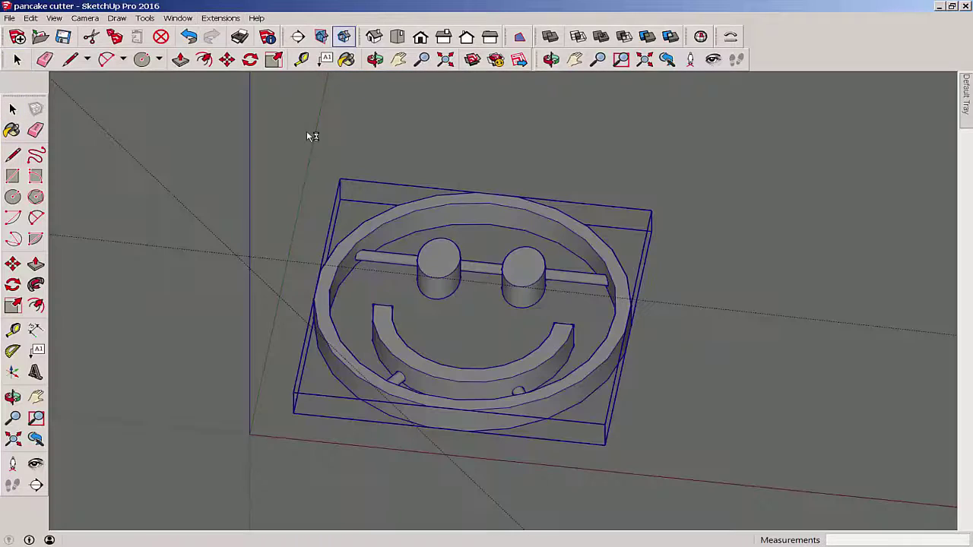
left_click(165, 485)
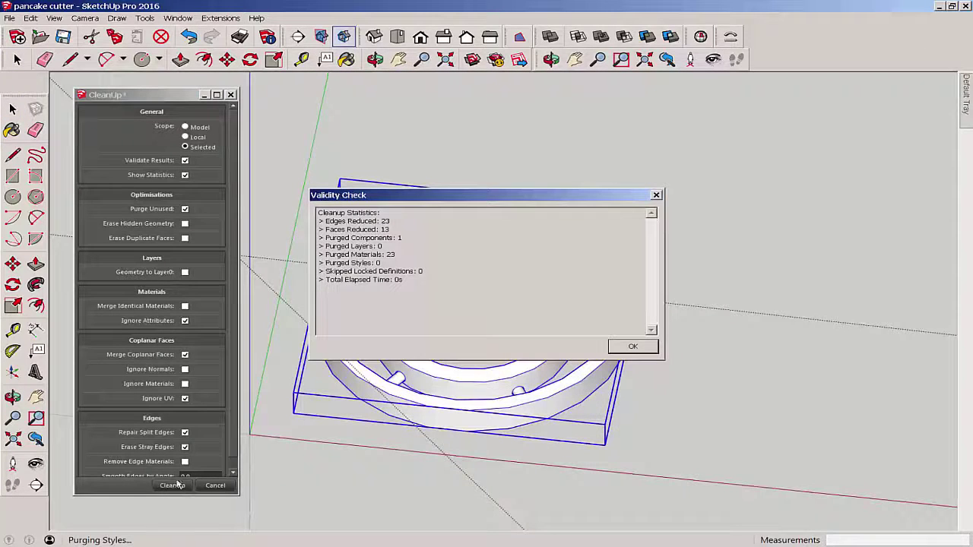
left_click(634, 347)
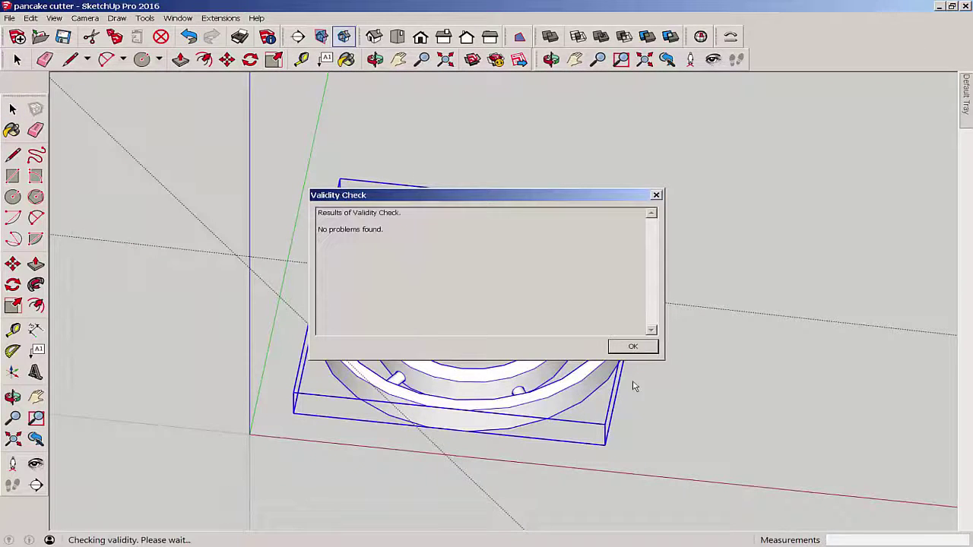
left_click(634, 346)
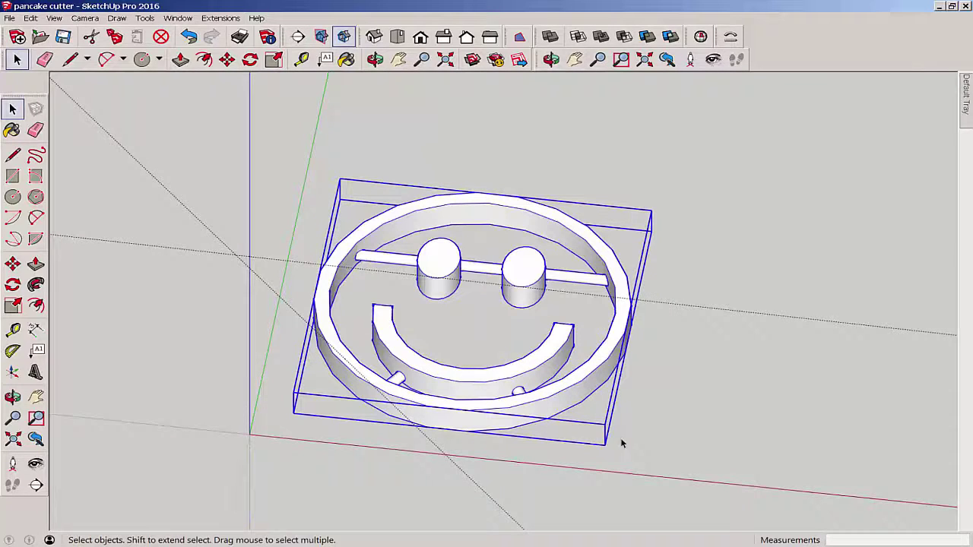
left_click(145, 18)
left_click(167, 298)
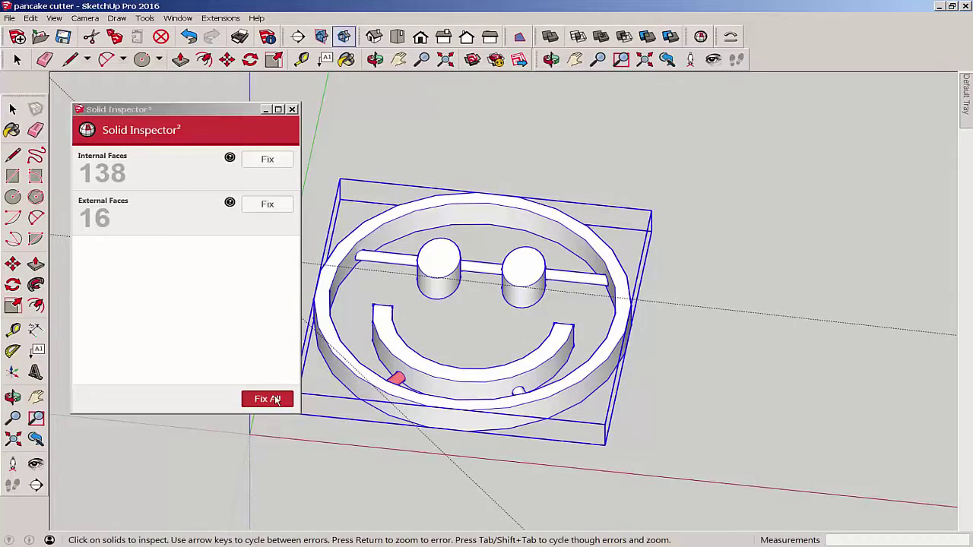
Step: Fix all solid face errors and show Entity Info confirming a 1.7269 in³ Solid Group
left_click(267, 399)
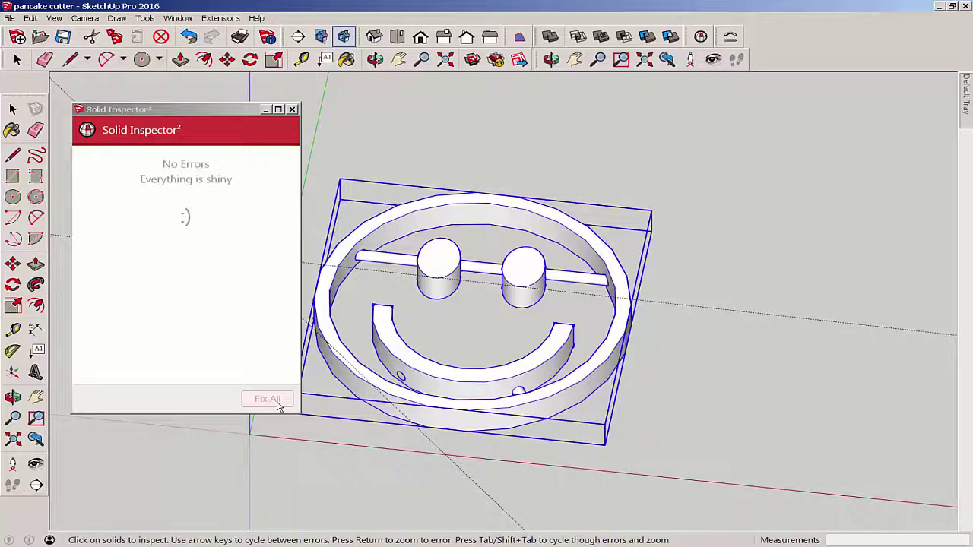
key("space")
right_click(554, 211)
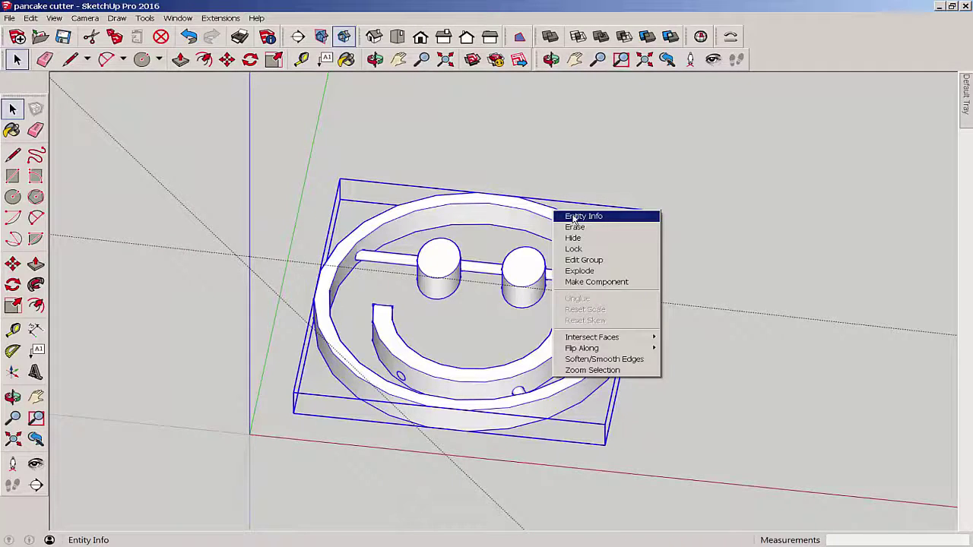
left_click(575, 218)
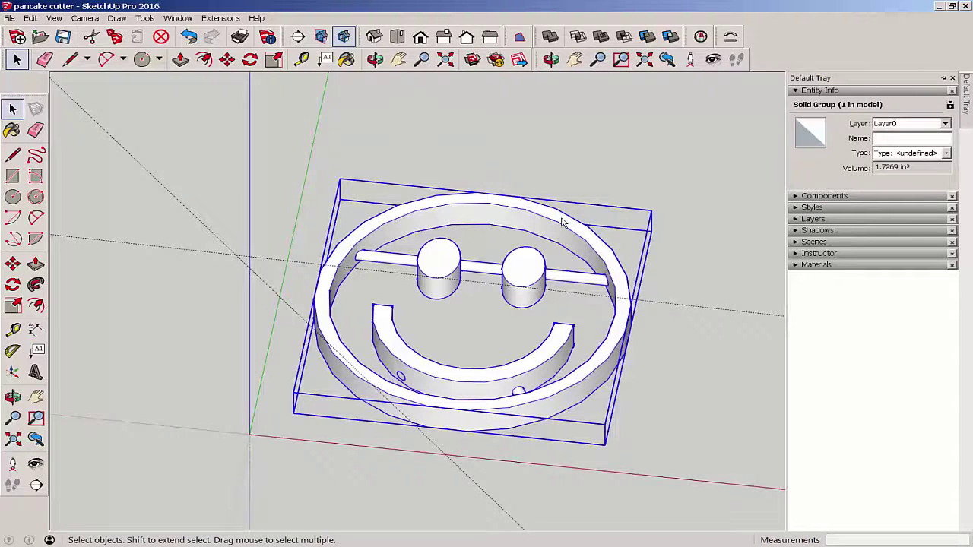